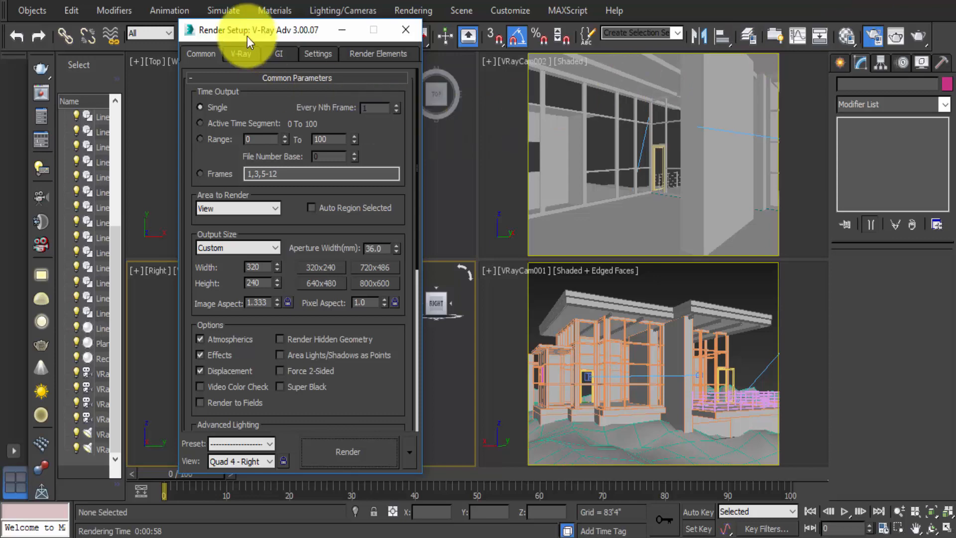
- Set the render output size to the 640x480 preset
{"action": "left_click_drag", "start_coordinate": [246, 33], "coordinate": [225, 18]}
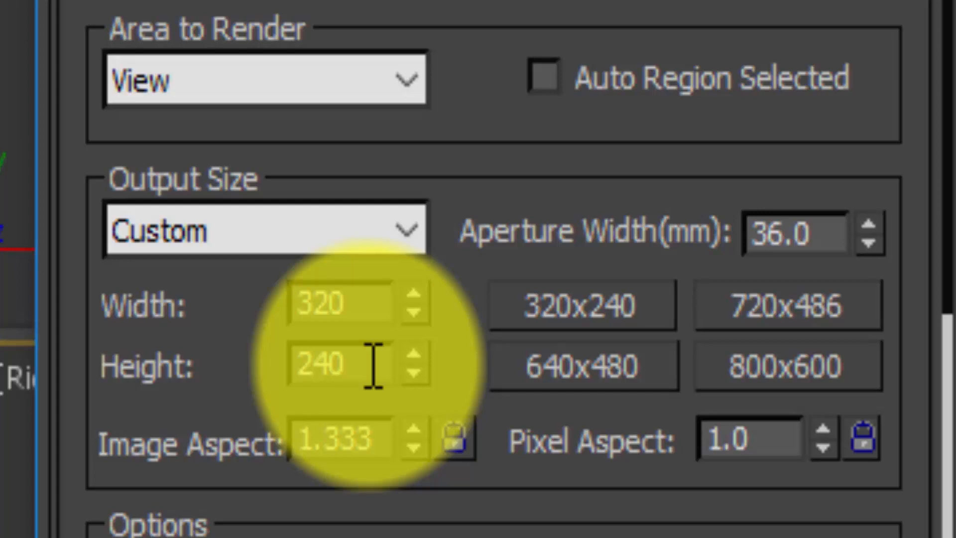
{"action": "left_click", "coordinate": [588, 373]}
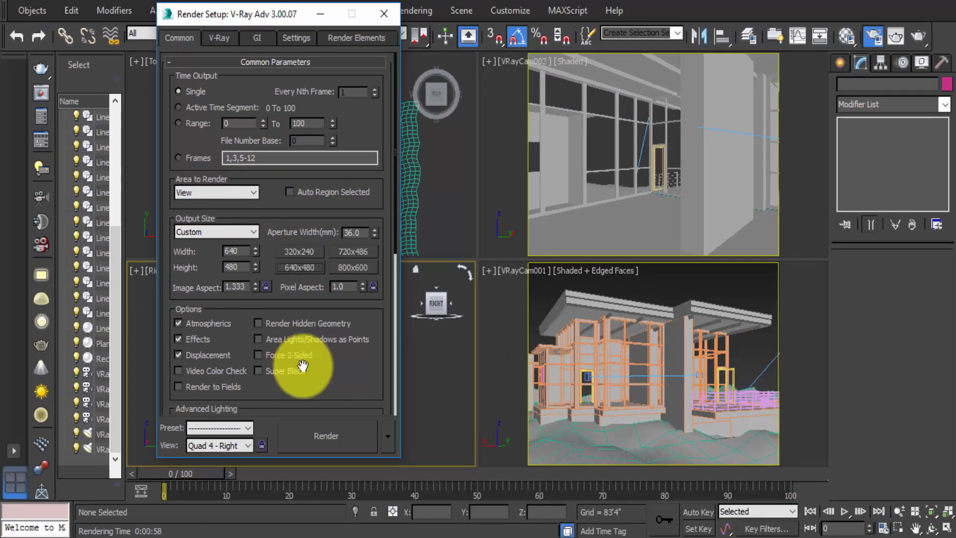
- Open the render output file dialog and set the save type to JPEG File
{"action": "scroll", "coordinate": [308, 371], "scroll_direction": "down", "scroll_amount": 5}
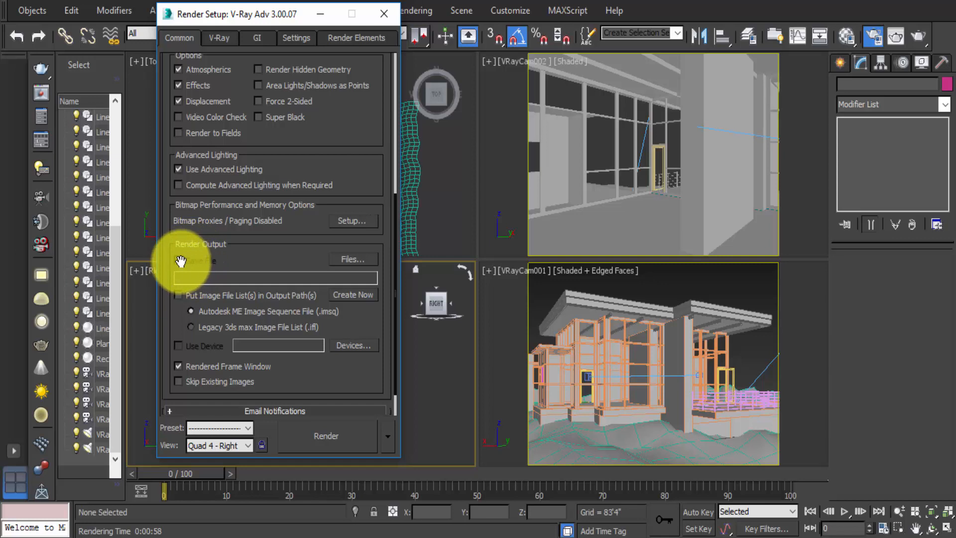
{"action": "left_click", "coordinate": [359, 258]}
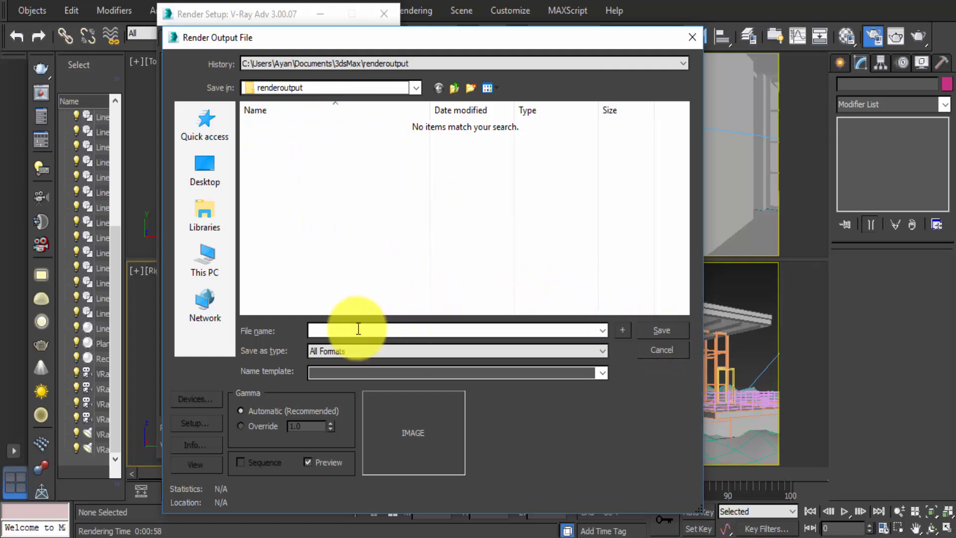
{"action": "left_click", "coordinate": [336, 351]}
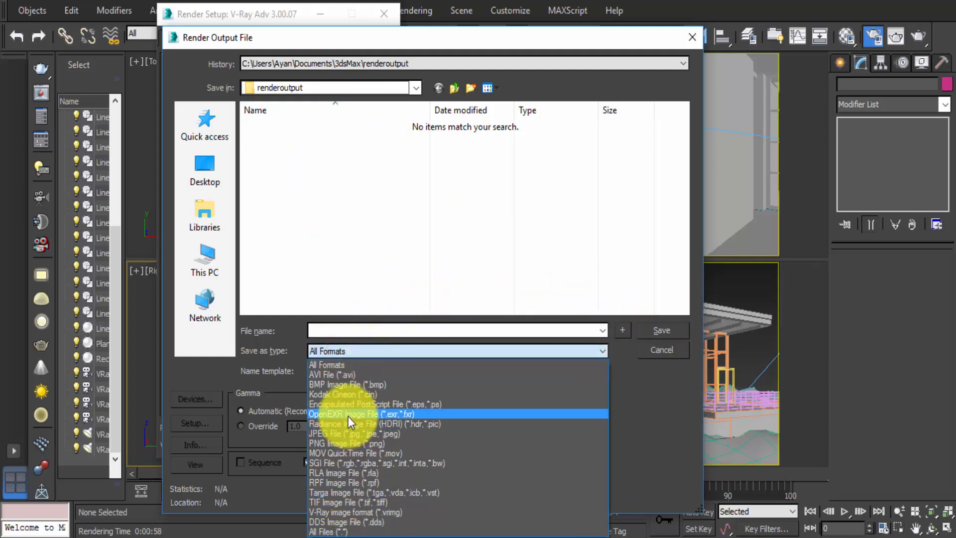
{"action": "left_click", "coordinate": [359, 434]}
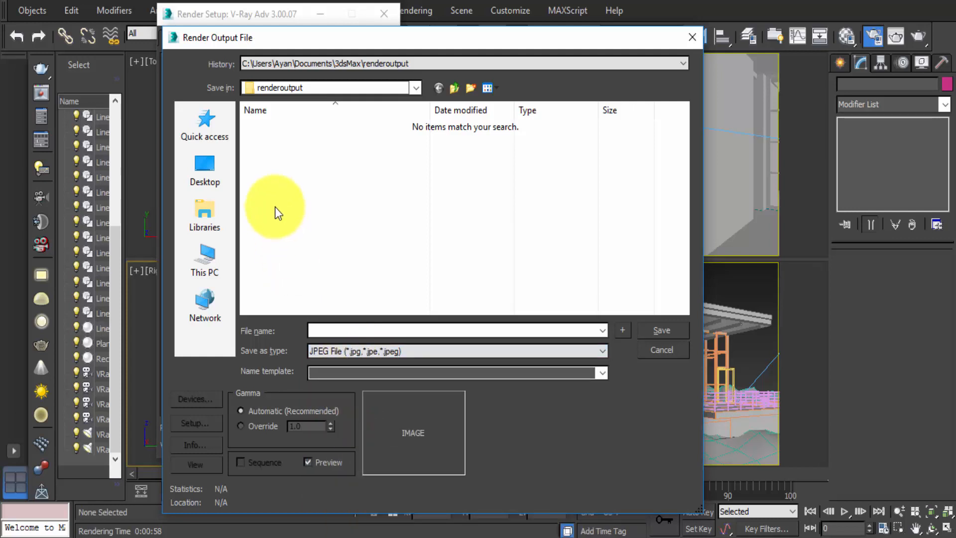
- Create a new folder named "3ds max Render" on the Desktop
{"action": "left_click", "coordinate": [194, 164]}
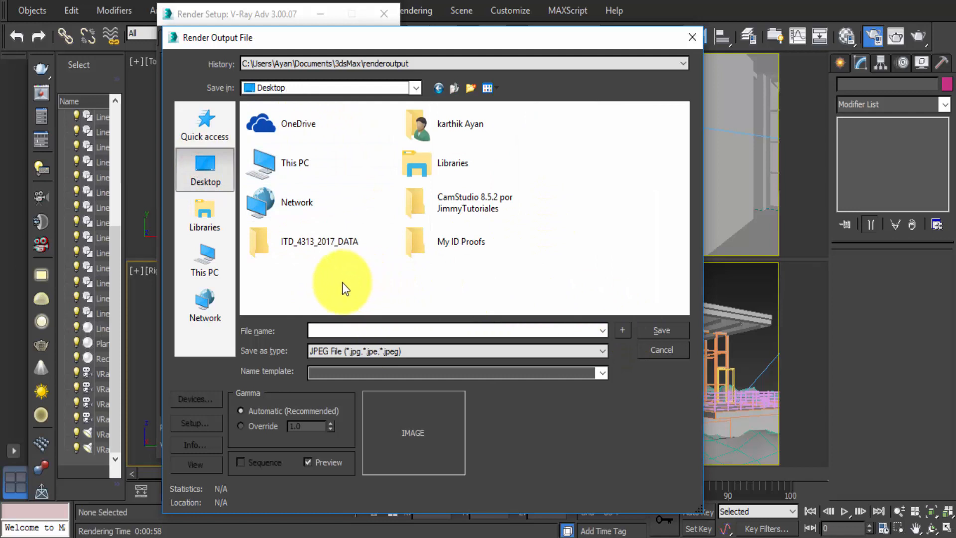
{"action": "left_click", "coordinate": [470, 88]}
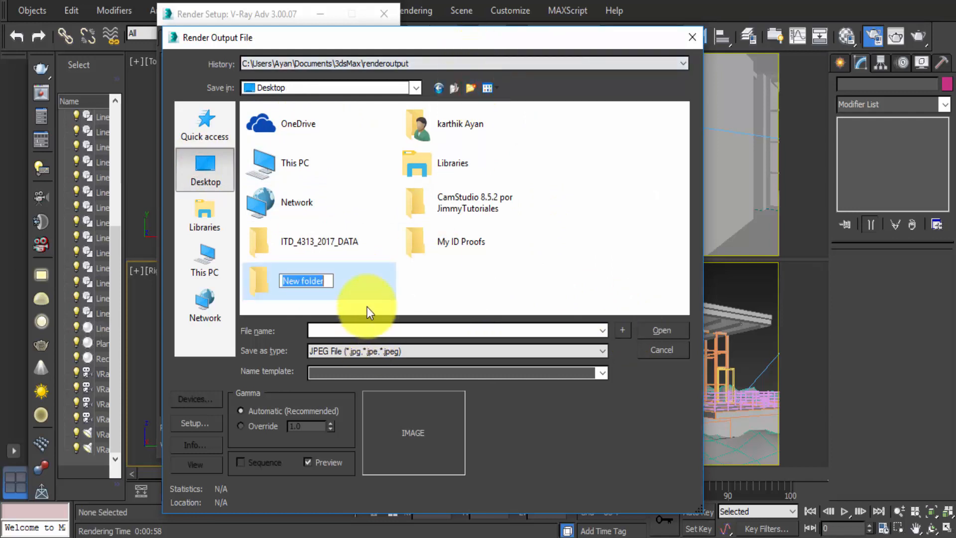
{"action": "type", "text": "3d"}
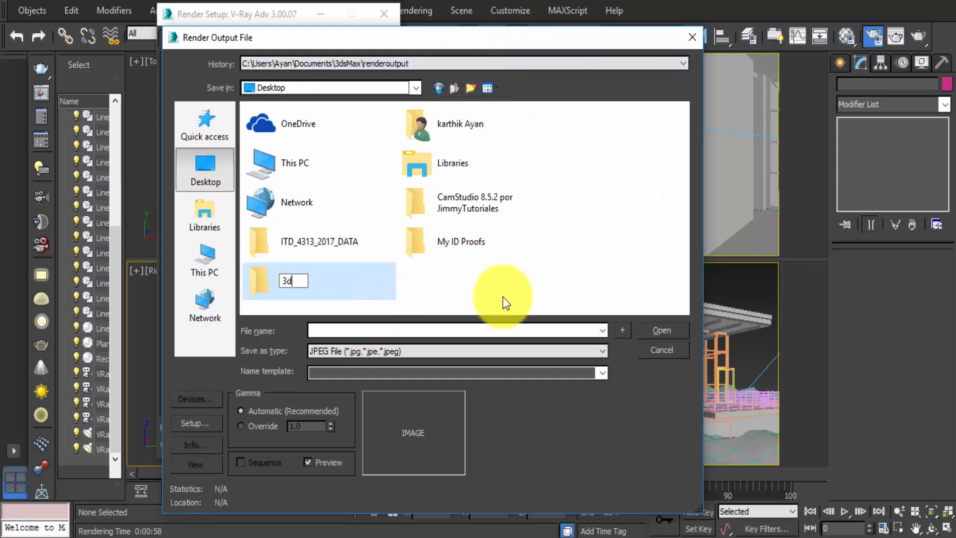
{"action": "type", "text": "s max Render"}
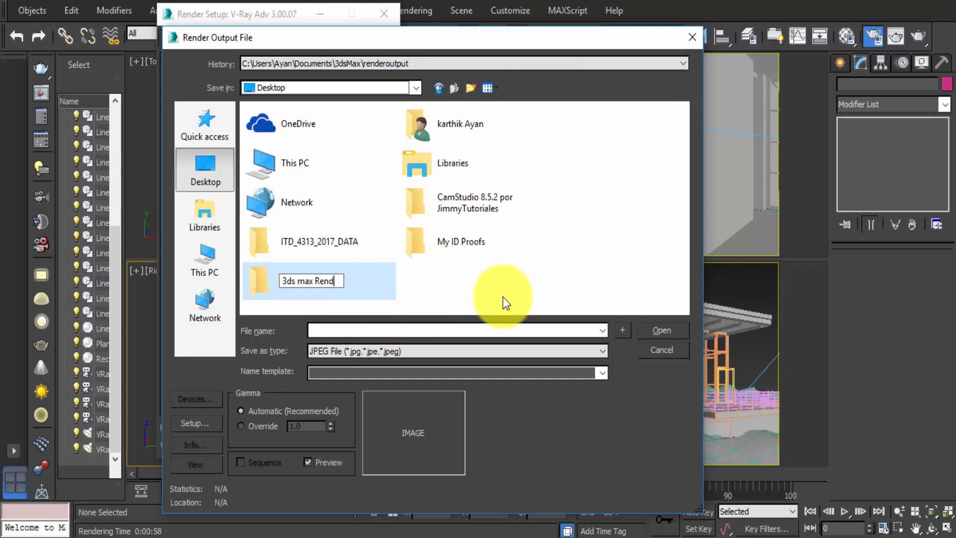
{"action": "left_click", "coordinate": [668, 335]}
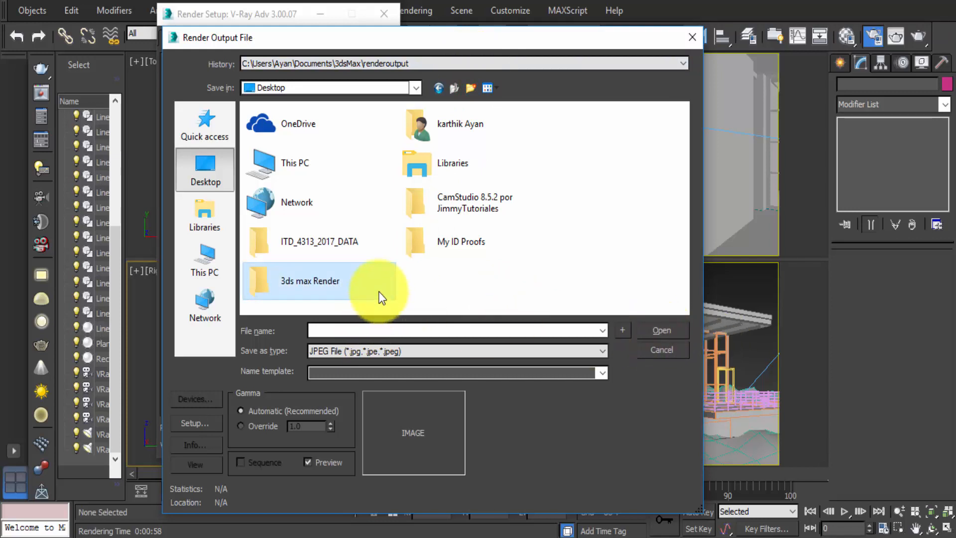
- Open the "3ds max Render" folder and save the render output as RENDER01 JPEG, accepting the image options
{"action": "left_click", "coordinate": [359, 287]}
{"action": "double_click", "coordinate": [359, 287]}
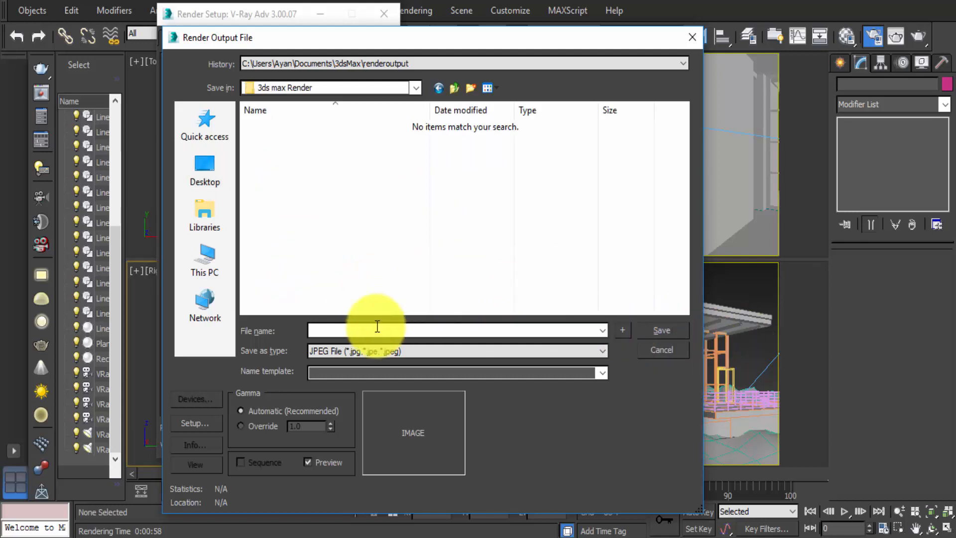
{"action": "left_click", "coordinate": [376, 328]}
{"action": "type", "text": "RENDER01"}
{"action": "left_click", "coordinate": [677, 333]}
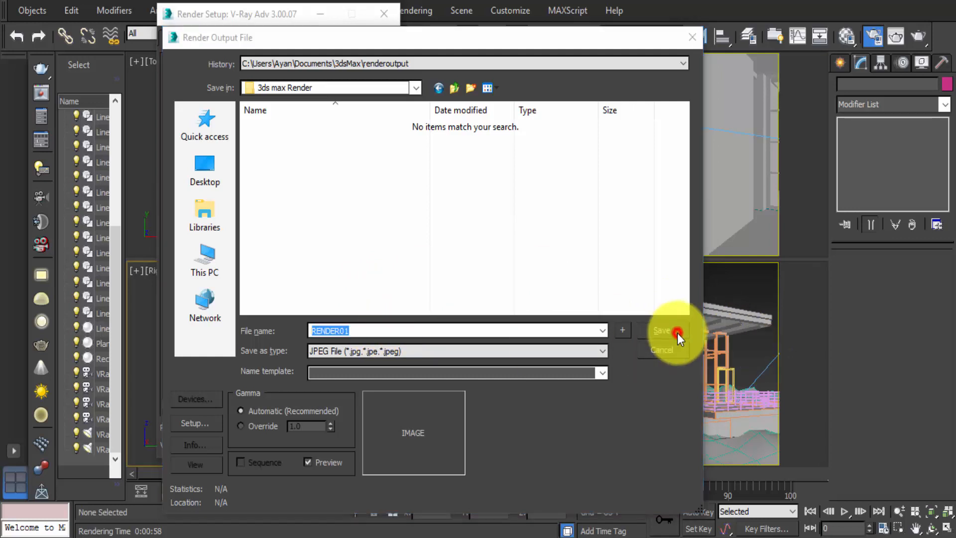
{"action": "left_click", "coordinate": [393, 361]}
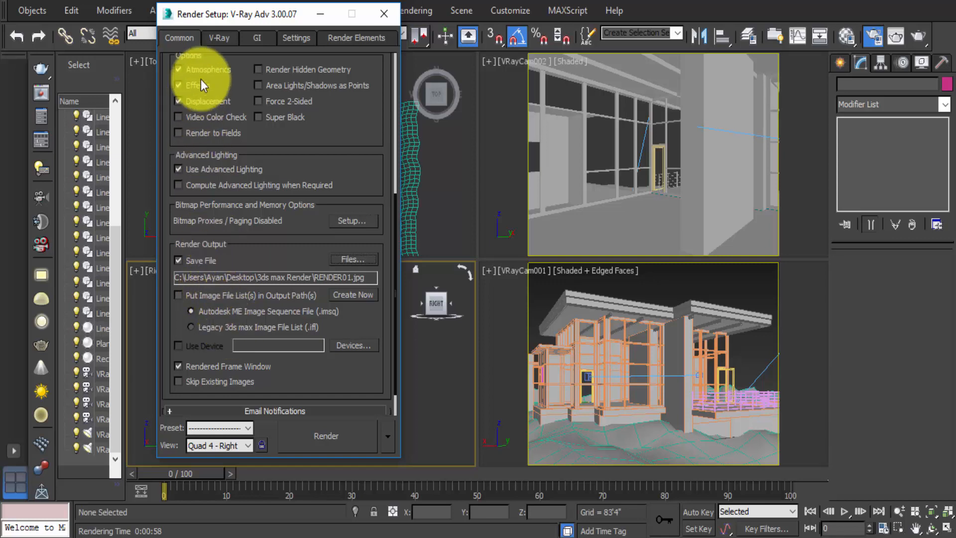
- Switch the V-Ray Global switches rollout to Advanced mode
{"action": "left_click", "coordinate": [223, 36]}
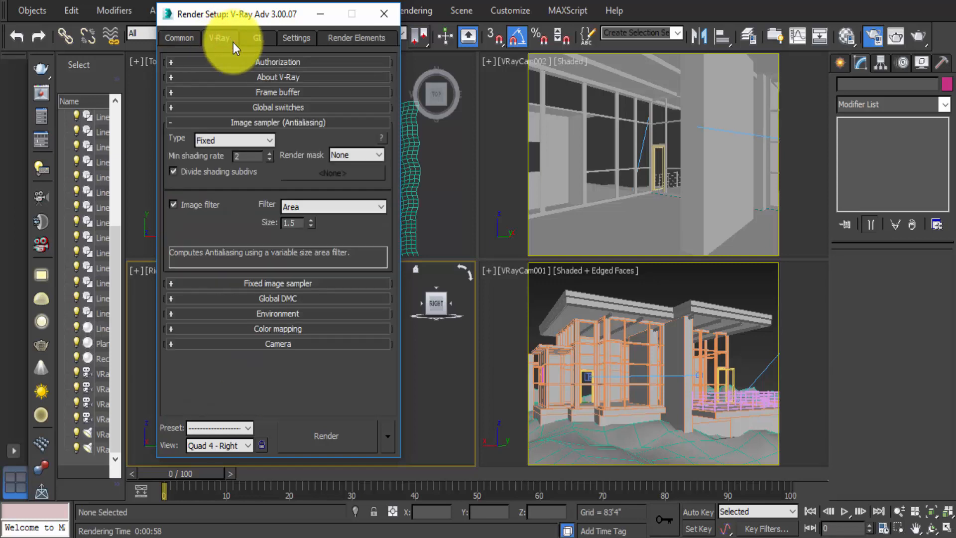
{"action": "left_click", "coordinate": [257, 109]}
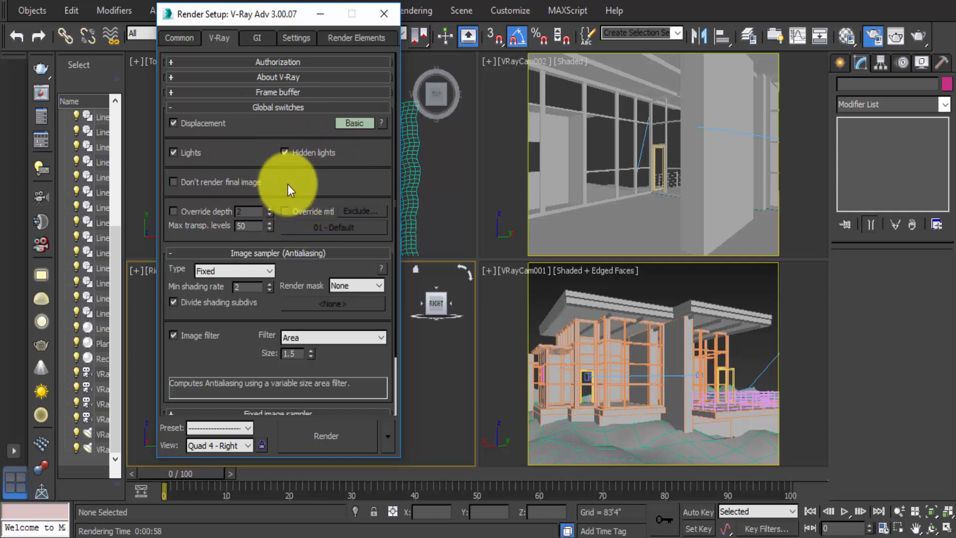
{"action": "left_click", "coordinate": [350, 119]}
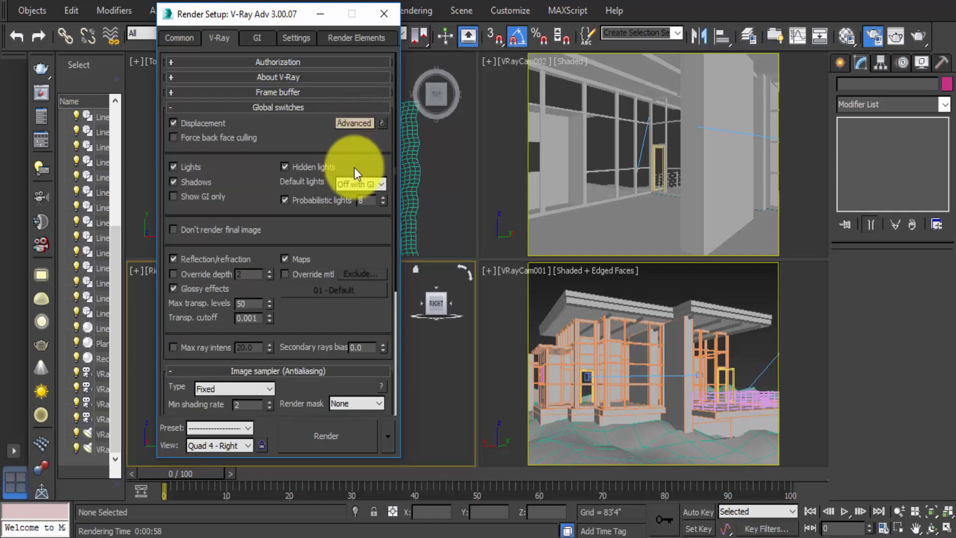
{"action": "left_click", "coordinate": [283, 275]}
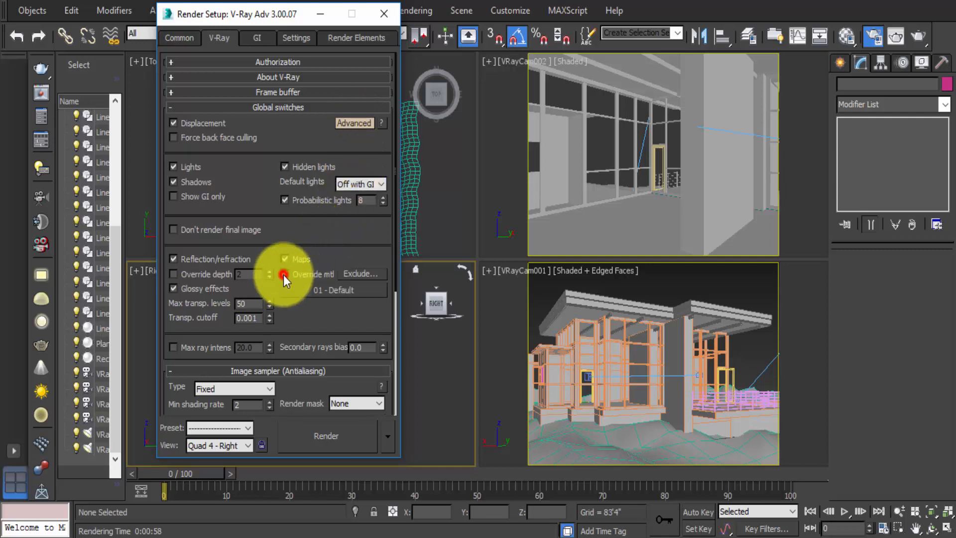
{"action": "left_click", "coordinate": [283, 274]}
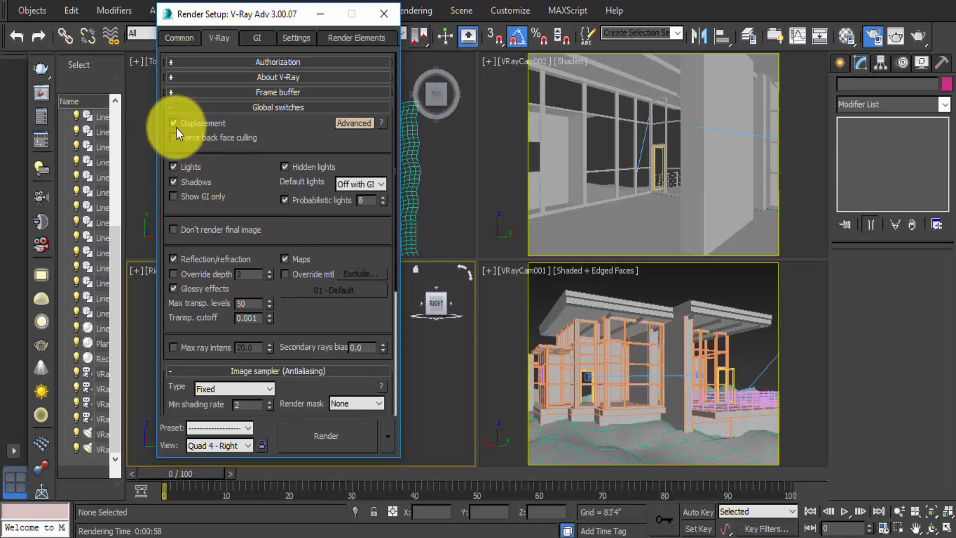
{"action": "left_click", "coordinate": [255, 107]}
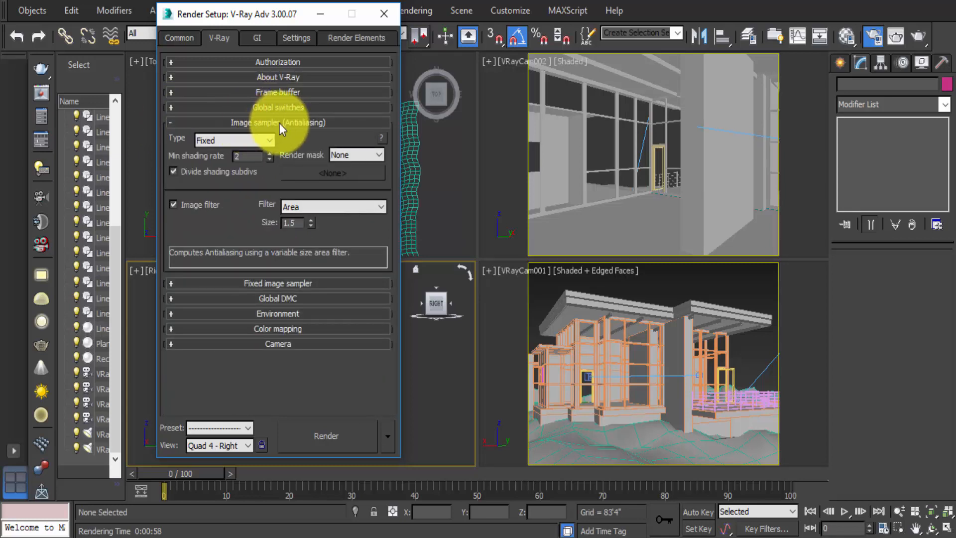
- Set the V-Ray image sampler type to Adaptive subdivision
{"action": "left_click", "coordinate": [234, 141]}
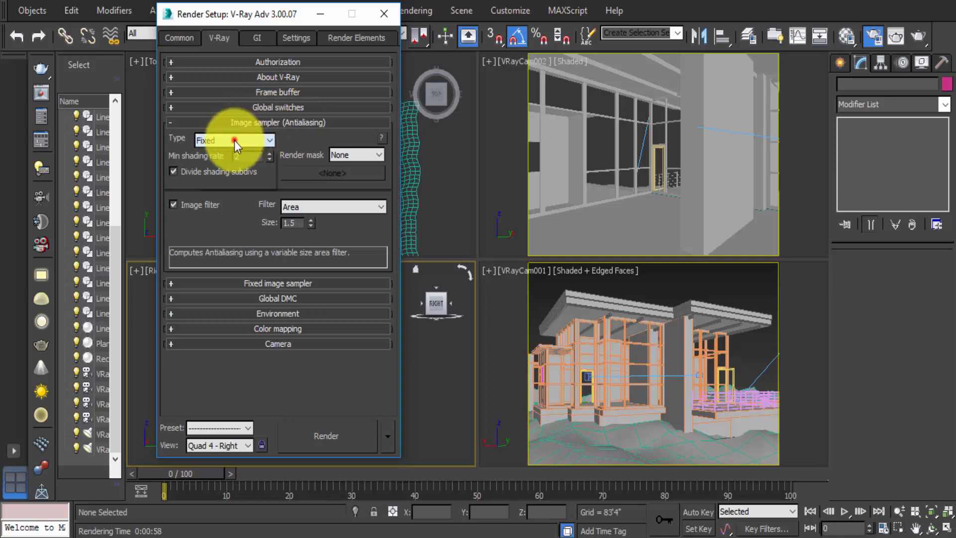
{"action": "key", "text": "Down"}
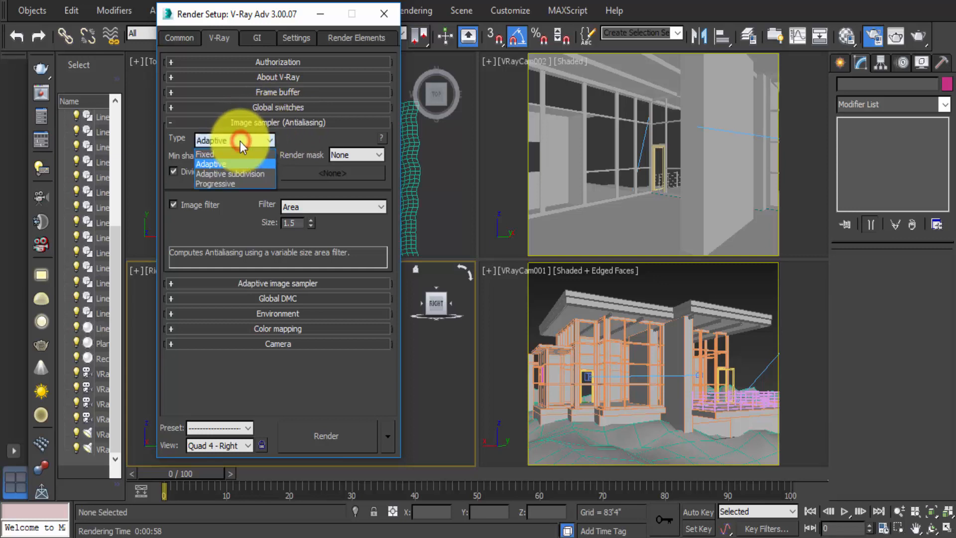
{"action": "left_click", "coordinate": [229, 172]}
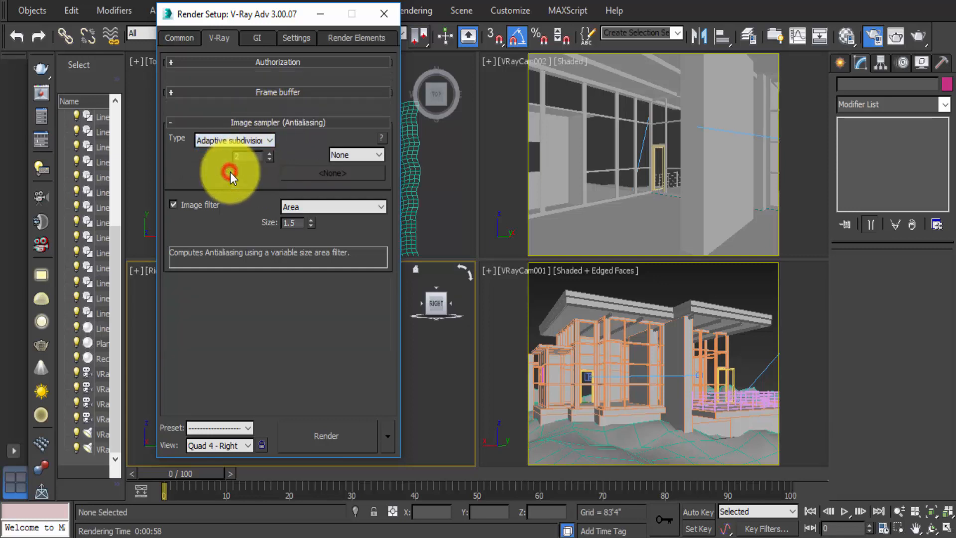
{"action": "left_click", "coordinate": [267, 123]}
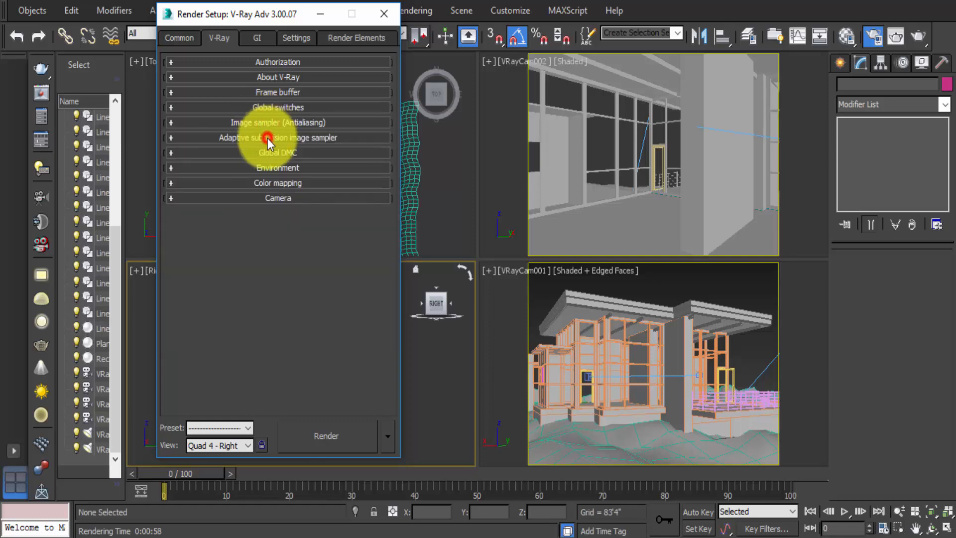
- Set the Color mapping type to Exponential
{"action": "left_click", "coordinate": [268, 138]}
{"action": "left_click", "coordinate": [267, 138]}
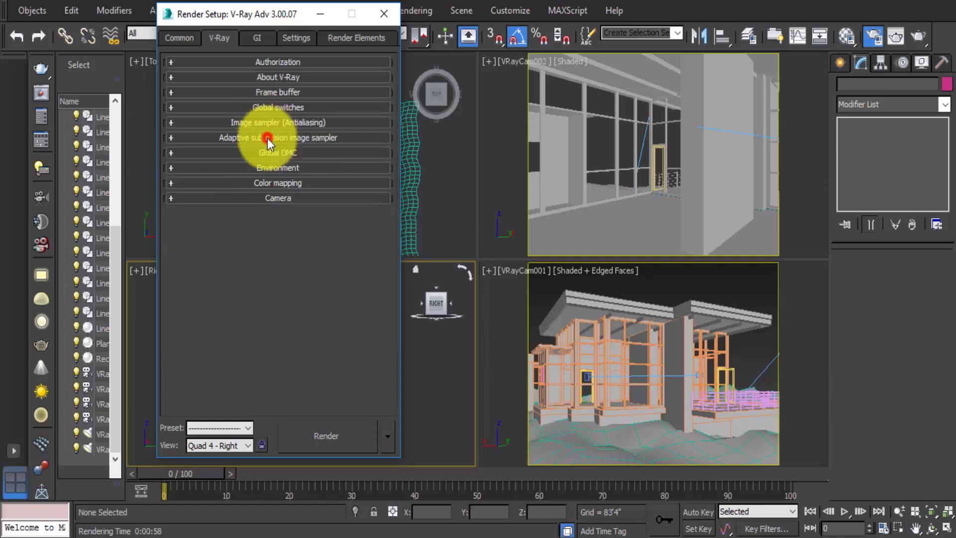
{"action": "left_click", "coordinate": [276, 183]}
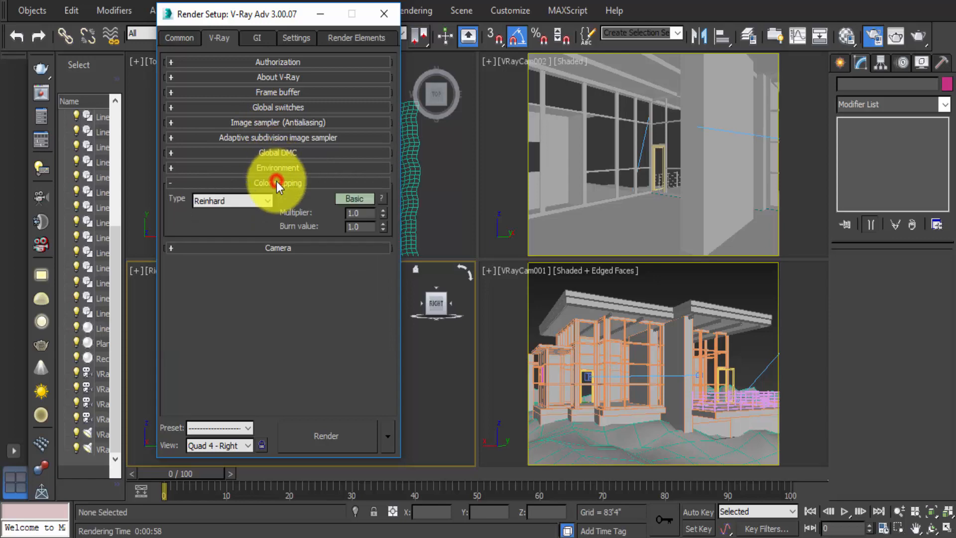
{"action": "left_click", "coordinate": [259, 200]}
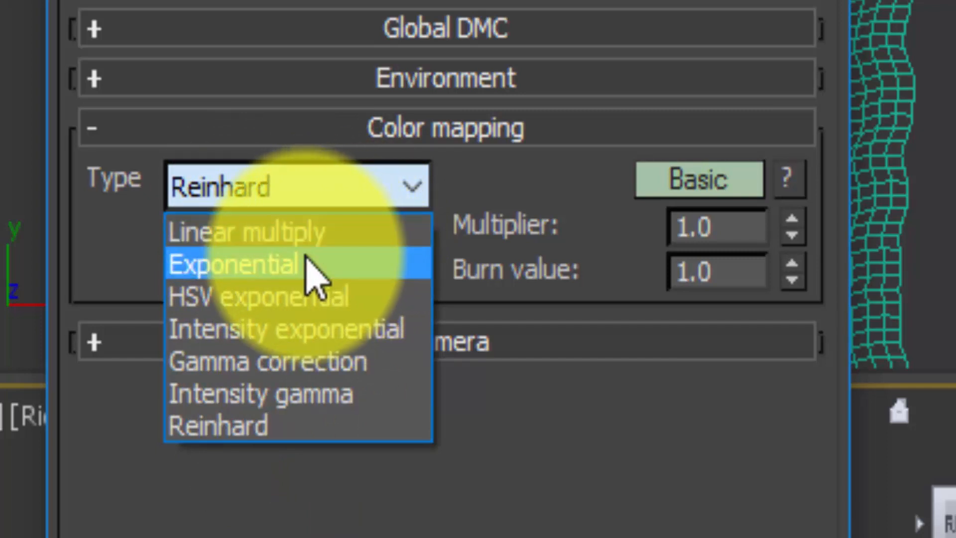
{"action": "left_click", "coordinate": [498, 167]}
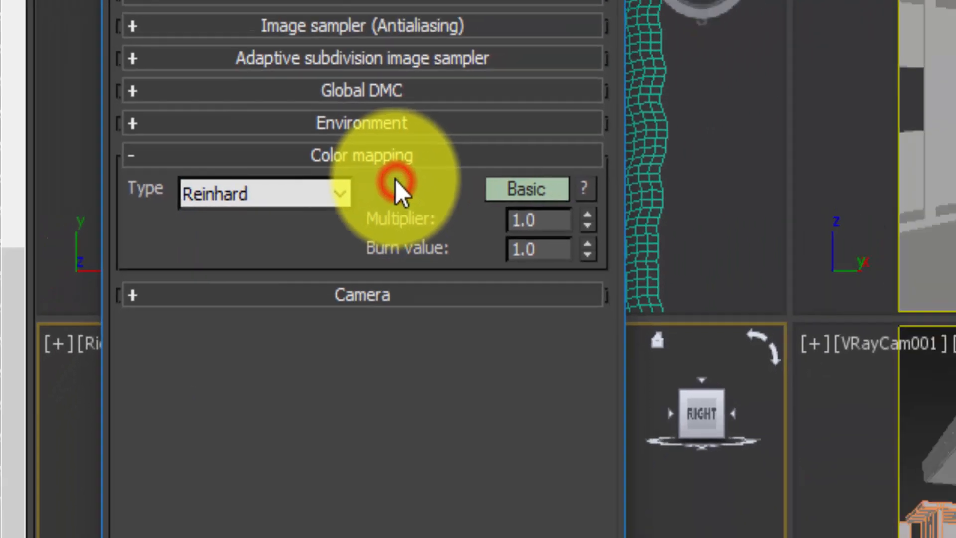
- Enable GI and set the primary engine to Irradiance map
{"action": "left_click", "coordinate": [260, 40]}
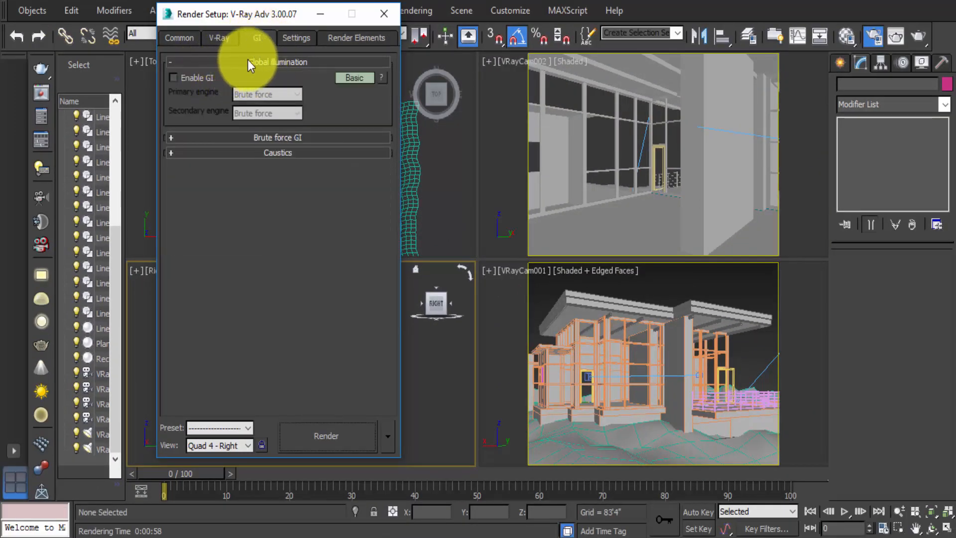
{"action": "left_click", "coordinate": [173, 77]}
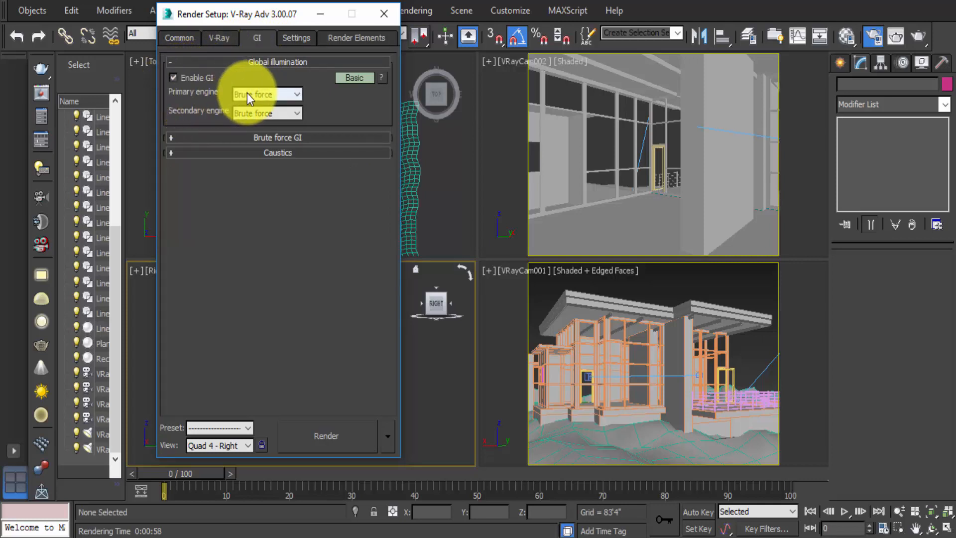
{"action": "left_click", "coordinate": [263, 94]}
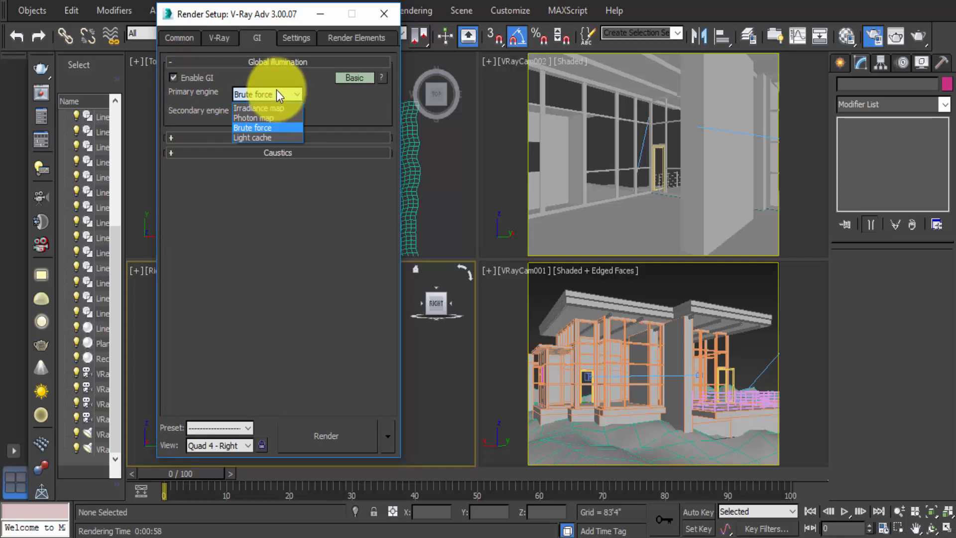
{"action": "left_click", "coordinate": [280, 107]}
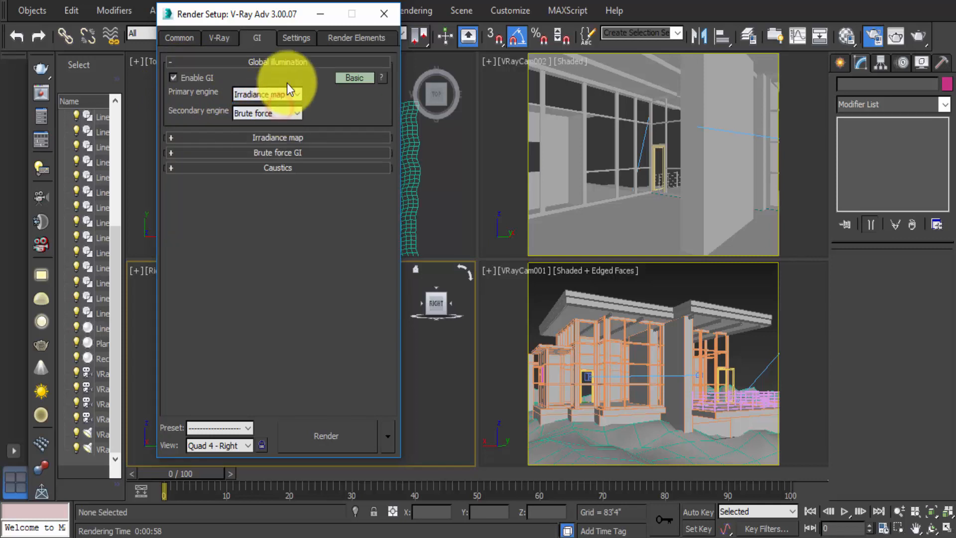
- Set the secondary GI engine to Light cache and open the Irradiance map settings
{"action": "left_click", "coordinate": [266, 113]}
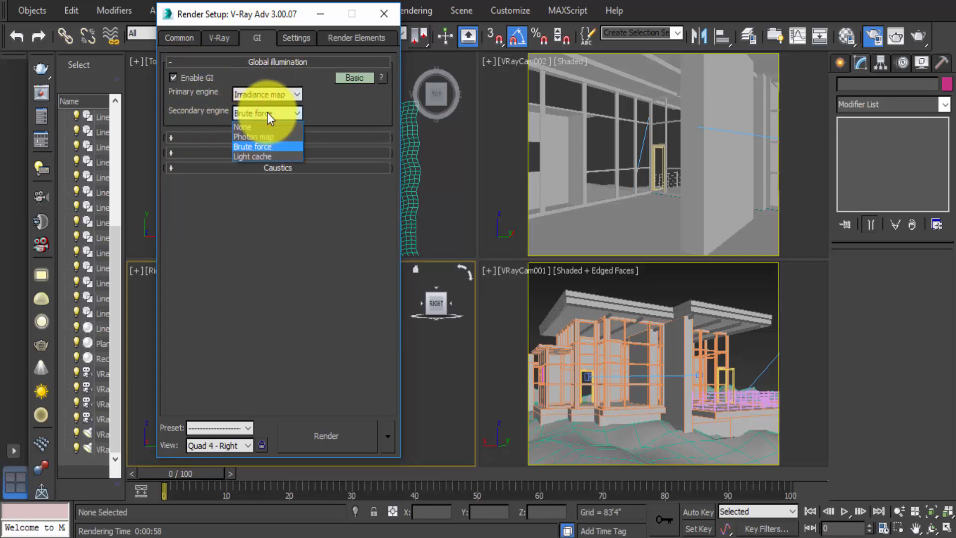
{"action": "left_click", "coordinate": [258, 157]}
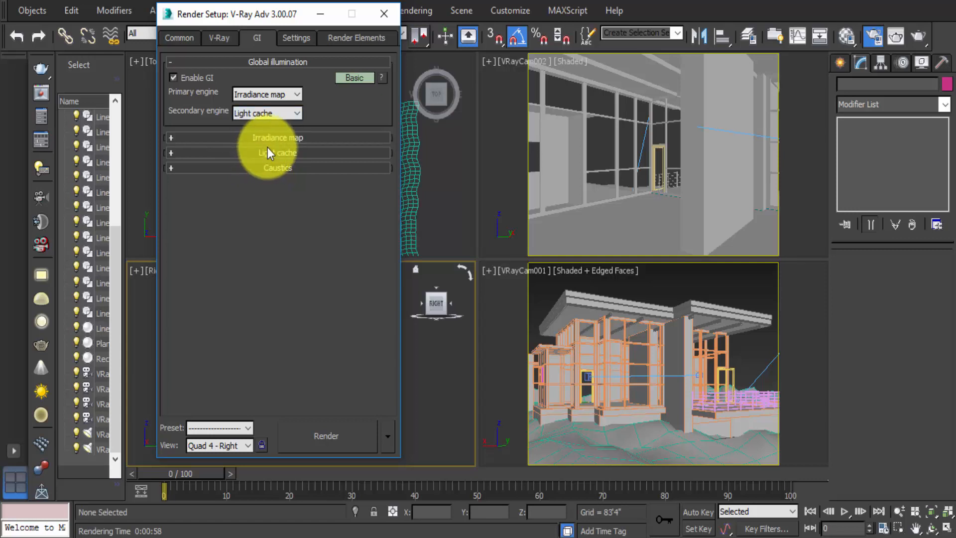
{"action": "left_click", "coordinate": [252, 62]}
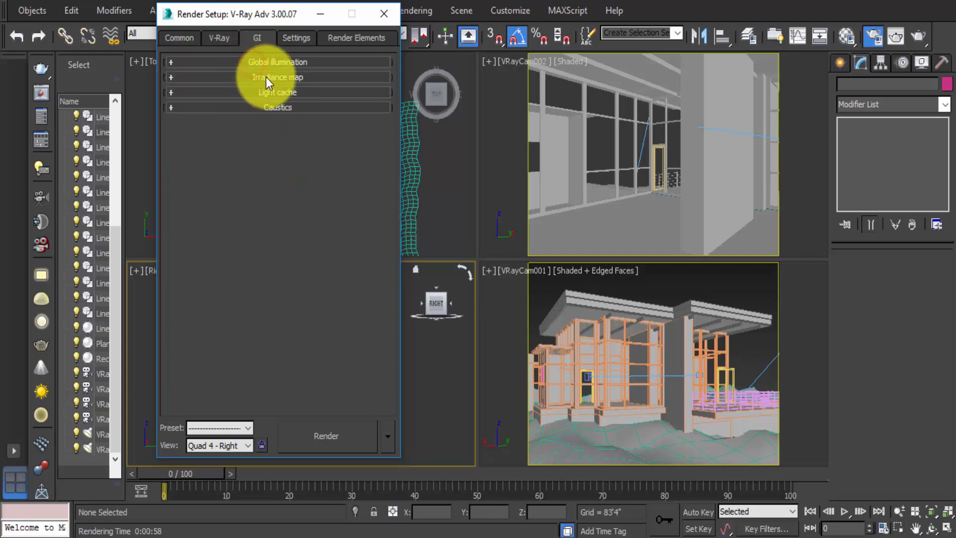
{"action": "left_click", "coordinate": [264, 77]}
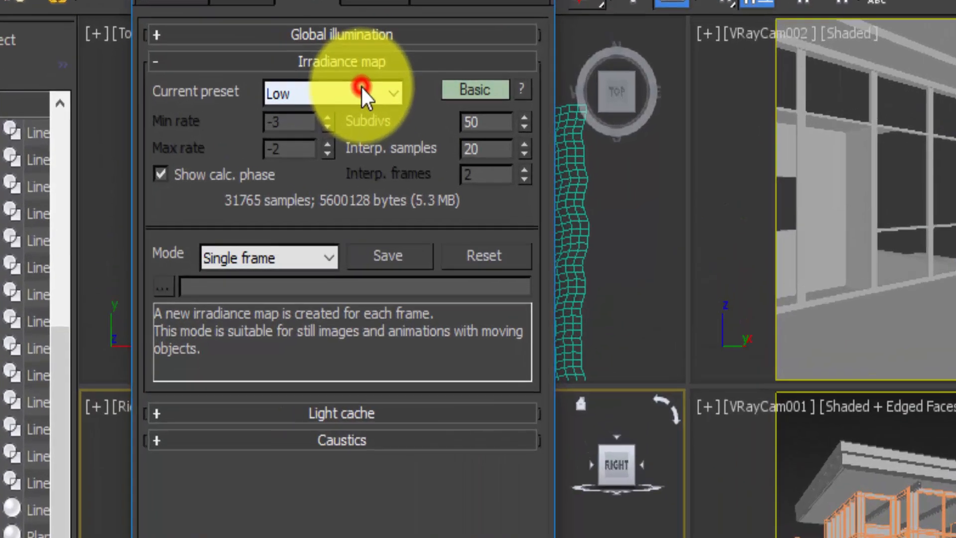
- Set the Irradiance map current preset to Very low, after trying the High and Low presets
{"action": "left_click", "coordinate": [292, 95]}
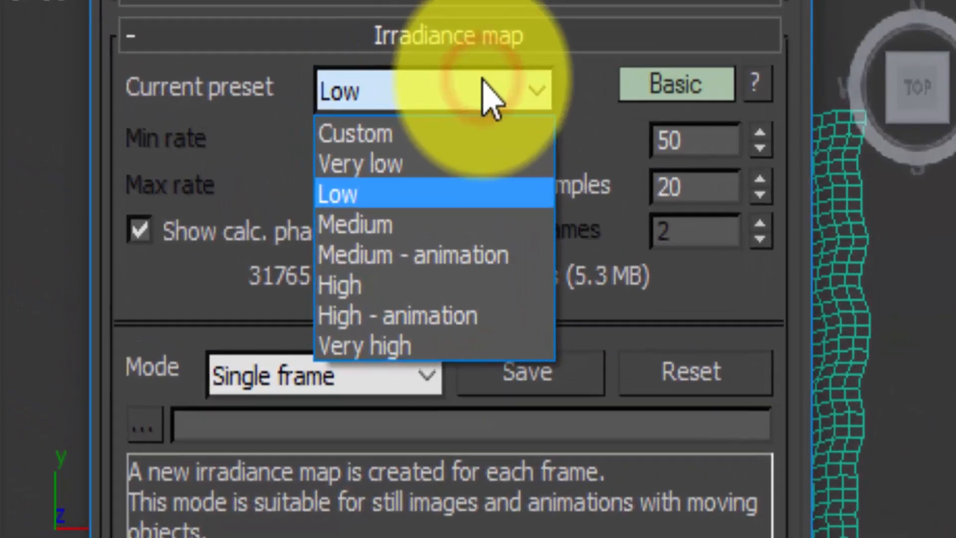
{"action": "left_click", "coordinate": [437, 176]}
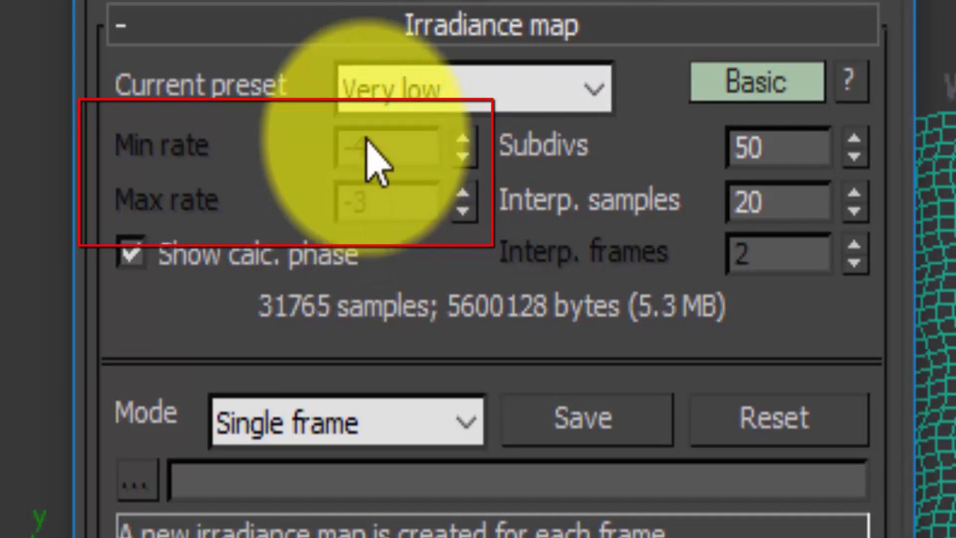
{"action": "left_click", "coordinate": [438, 81]}
{"action": "left_click", "coordinate": [427, 323]}
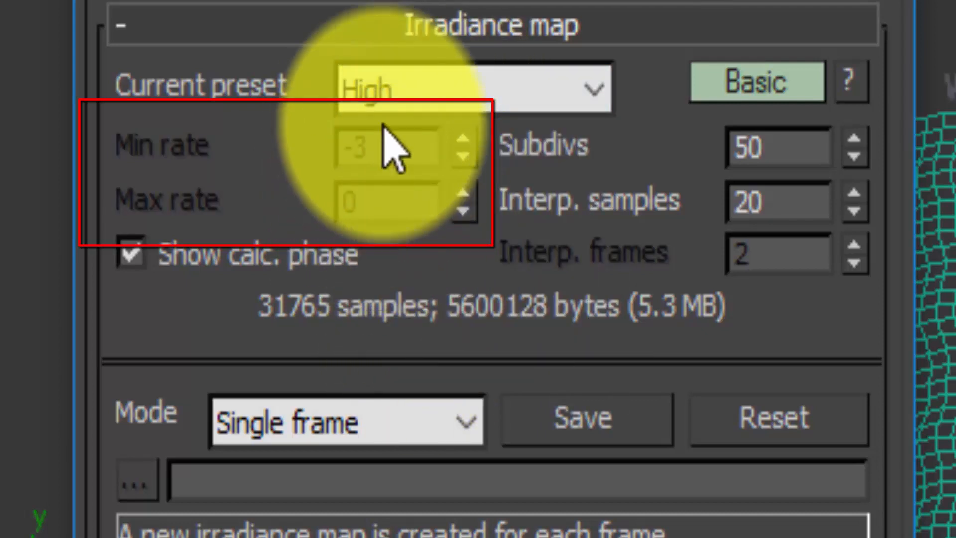
{"action": "left_click", "coordinate": [382, 95]}
{"action": "left_click", "coordinate": [395, 212]}
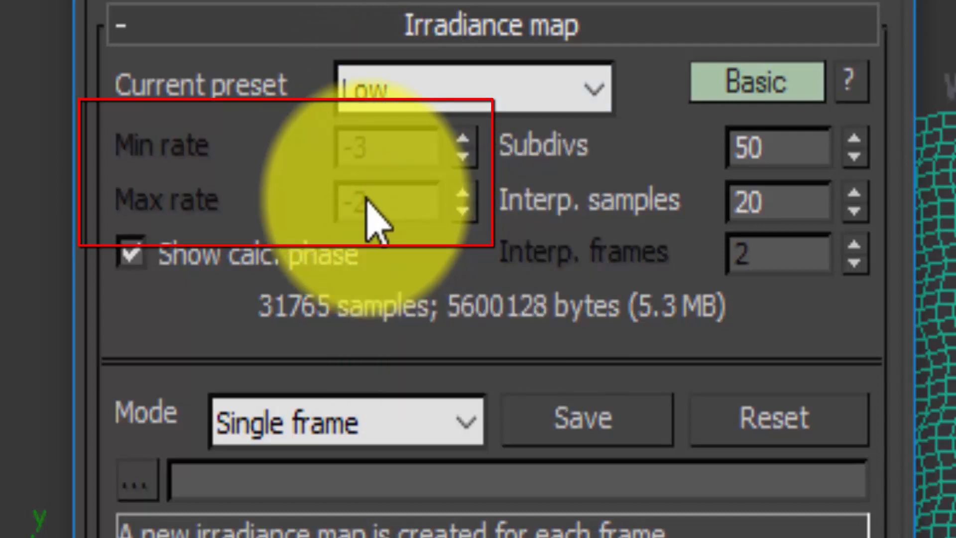
{"action": "left_click", "coordinate": [389, 89]}
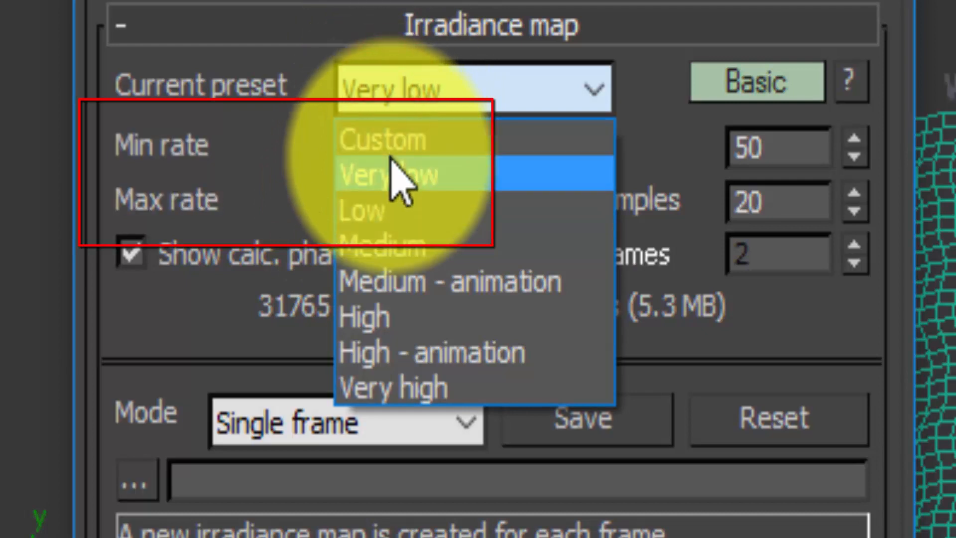
{"action": "left_click", "coordinate": [394, 171]}
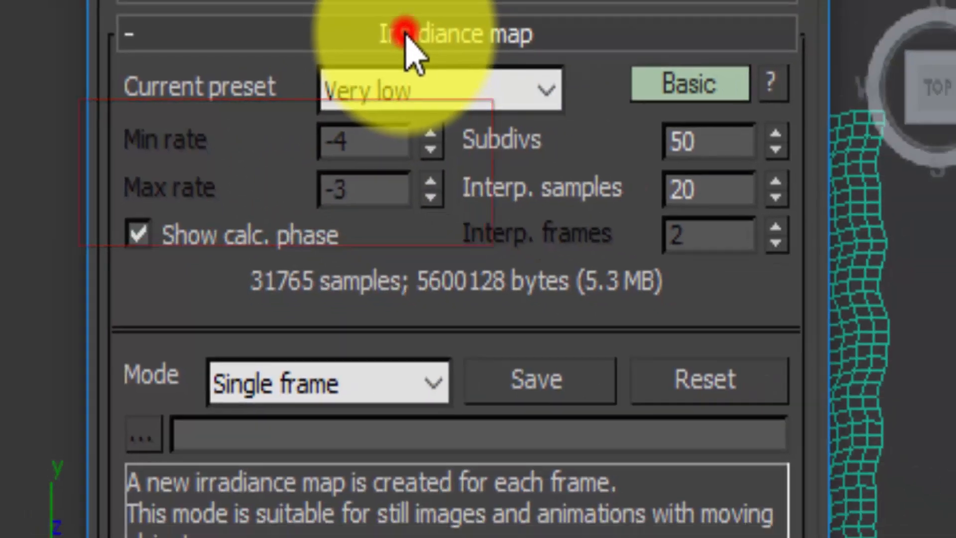
- Collapse the Irradiance map rollout and set the Light cache subdivs to 500
{"action": "left_click", "coordinate": [433, 28]}
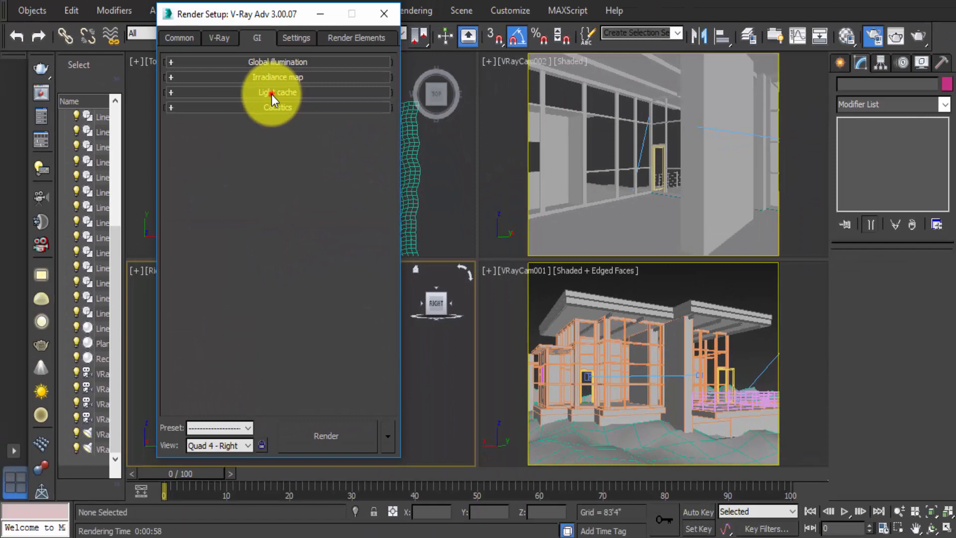
{"action": "left_click", "coordinate": [271, 94]}
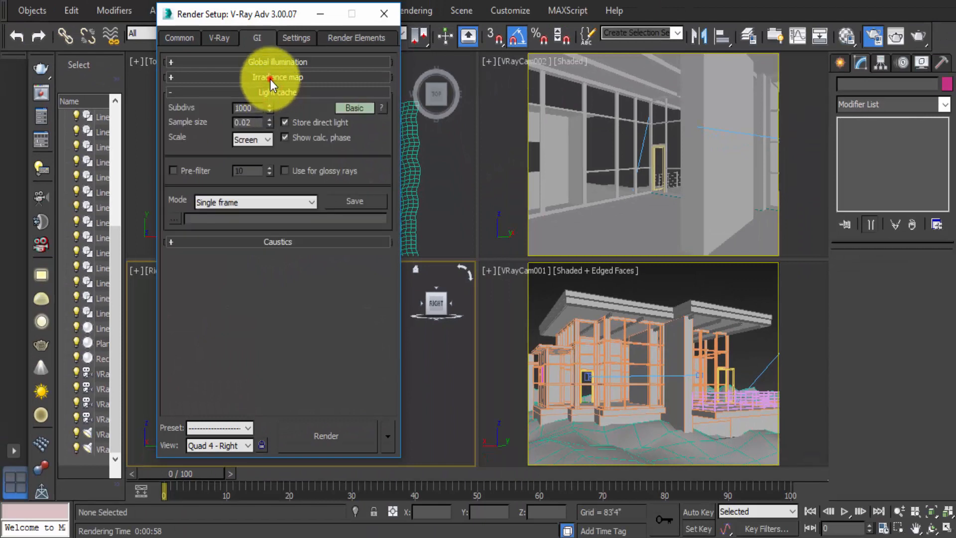
{"action": "left_click", "coordinate": [270, 79]}
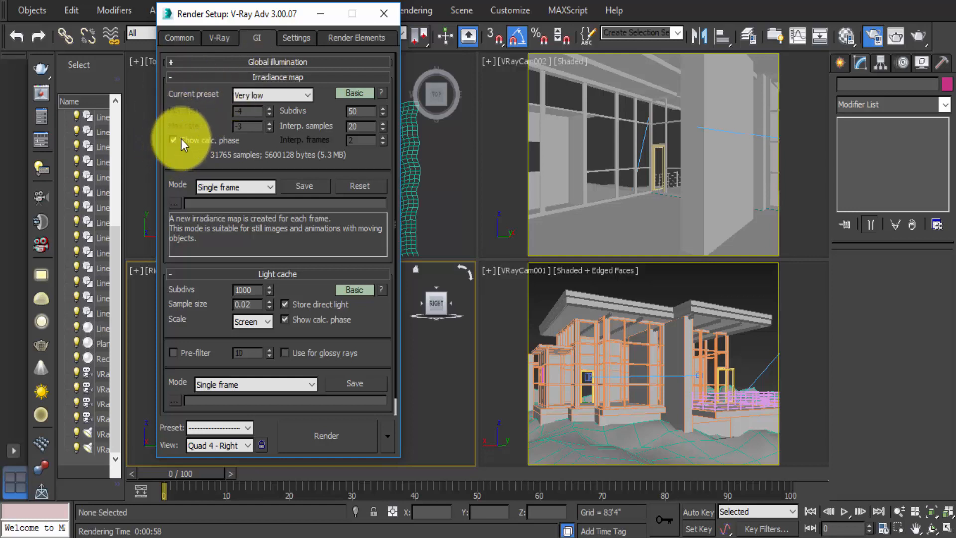
{"action": "left_click", "coordinate": [258, 76]}
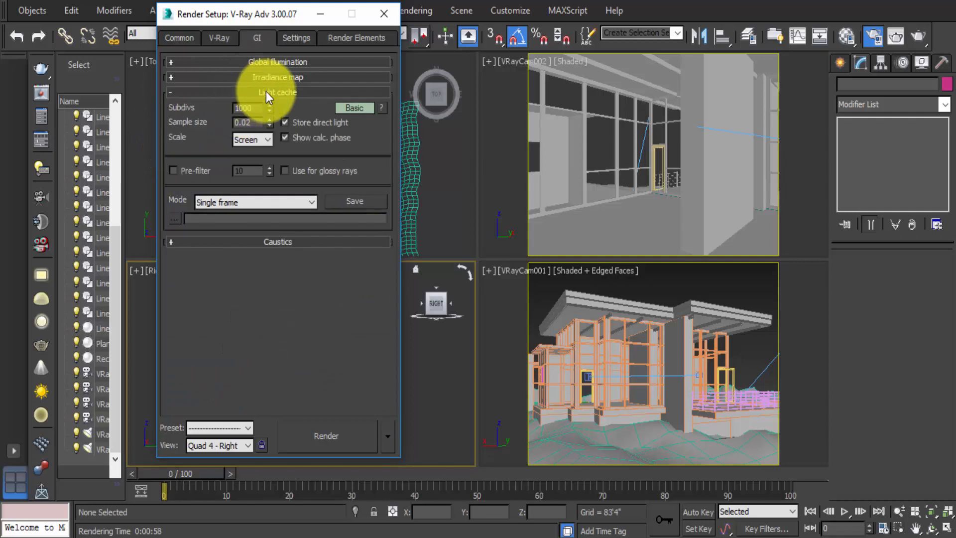
{"action": "double_click", "coordinate": [254, 109]}
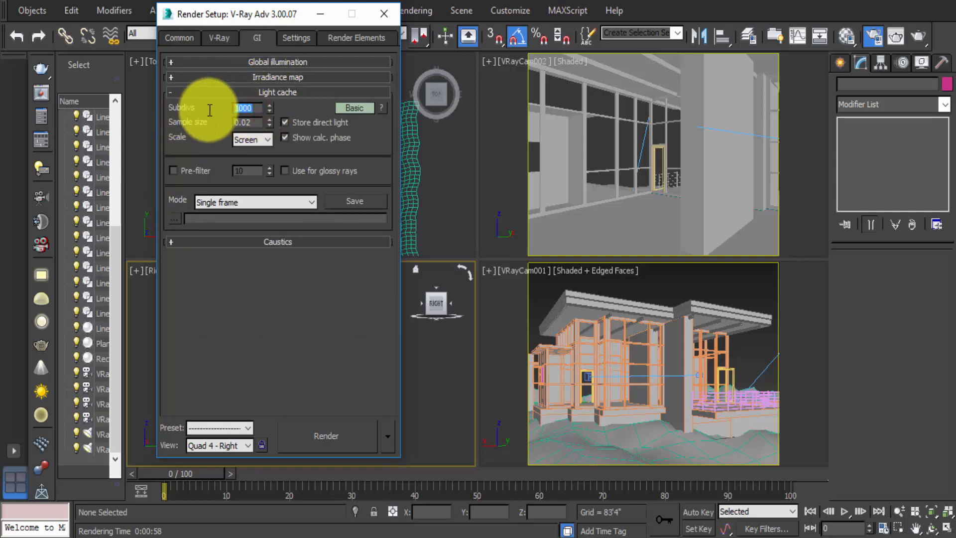
{"action": "type", "text": "200"}
{"action": "key", "text": "Return"}
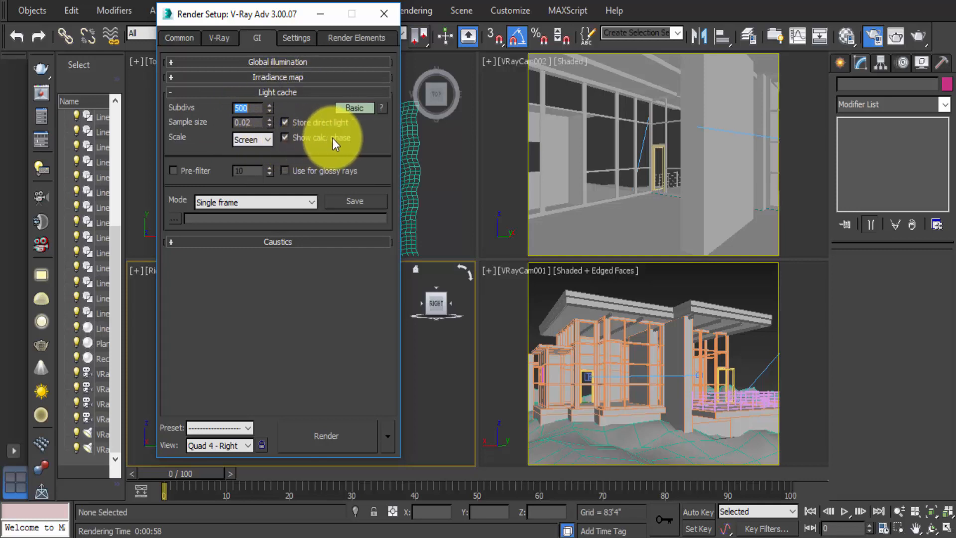
- In the Settings System rollout, set the dynamic memory limit to 6000 MB and enable Low thread priority
{"action": "left_click", "coordinate": [264, 93]}
{"action": "left_click", "coordinate": [292, 36]}
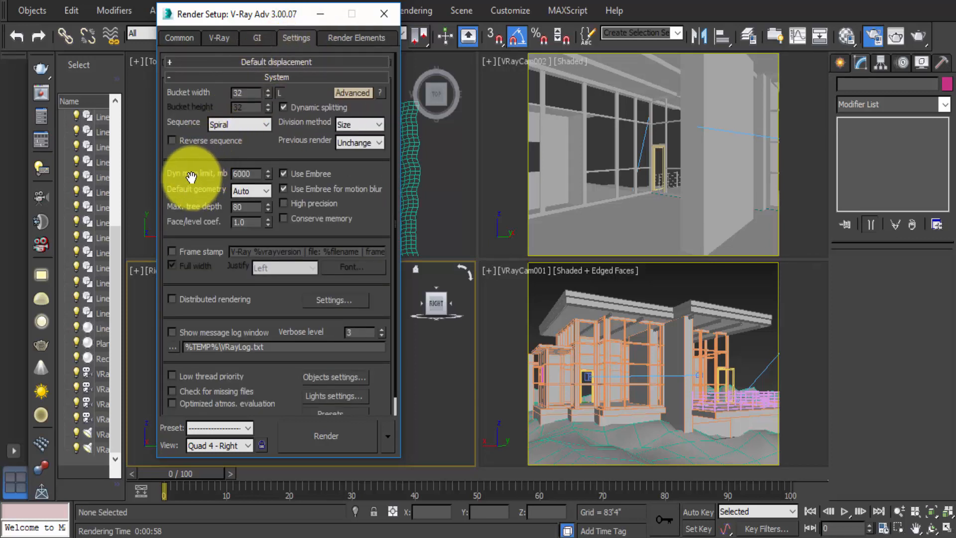
{"action": "double_click", "coordinate": [243, 174]}
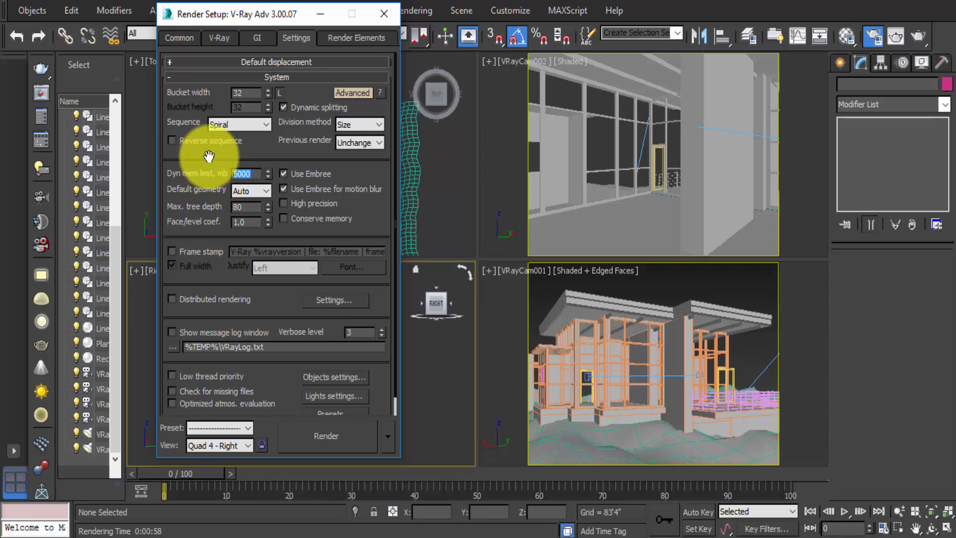
{"action": "type", "text": "5800"}
{"action": "key", "text": "Return"}
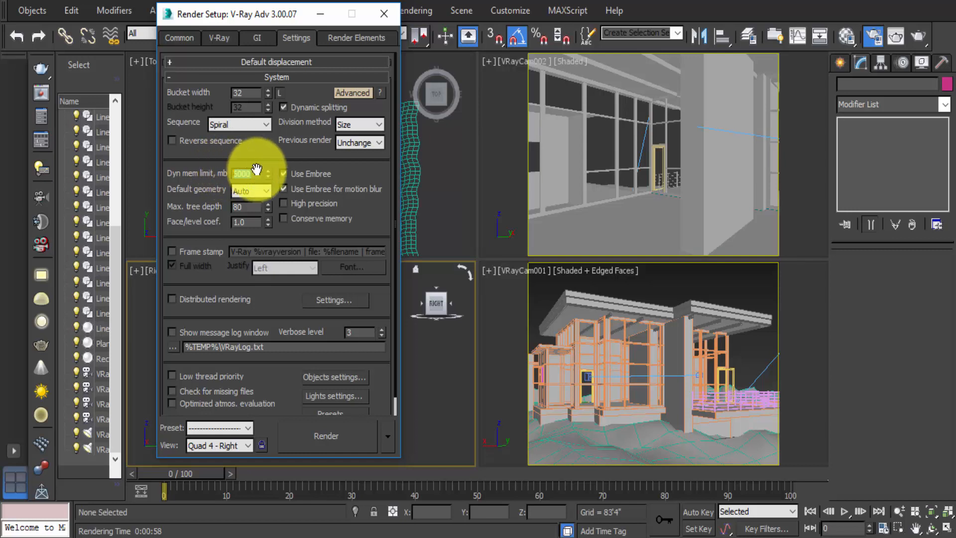
{"action": "left_click_drag", "start_coordinate": [255, 173], "coordinate": [214, 173]}
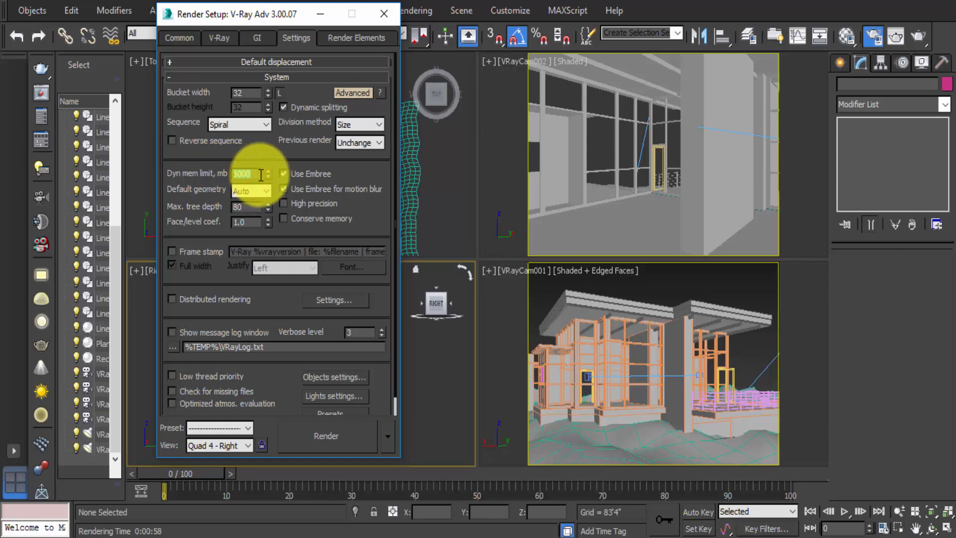
{"action": "type", "text": "6000"}
{"action": "key", "text": "Return"}
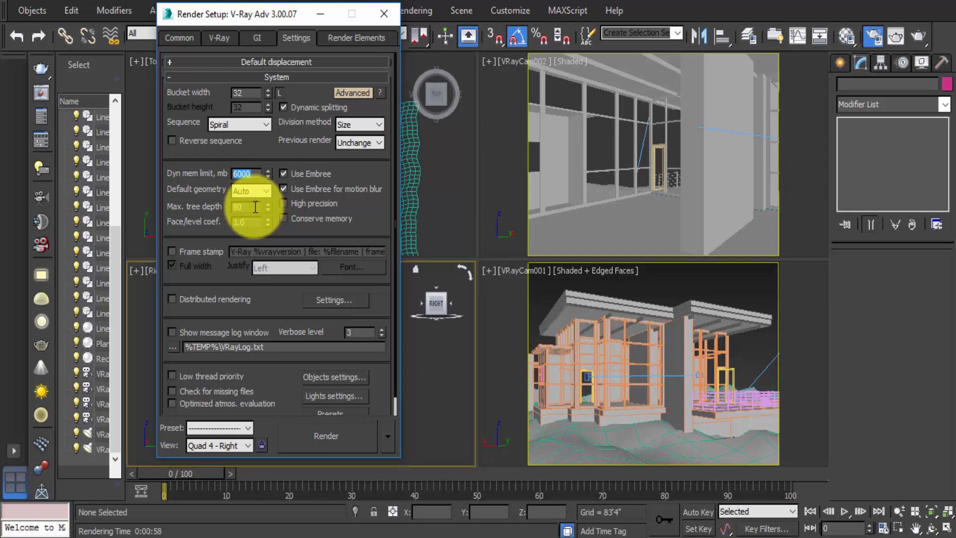
{"action": "type", "text": "5000"}
{"action": "key", "text": "Return"}
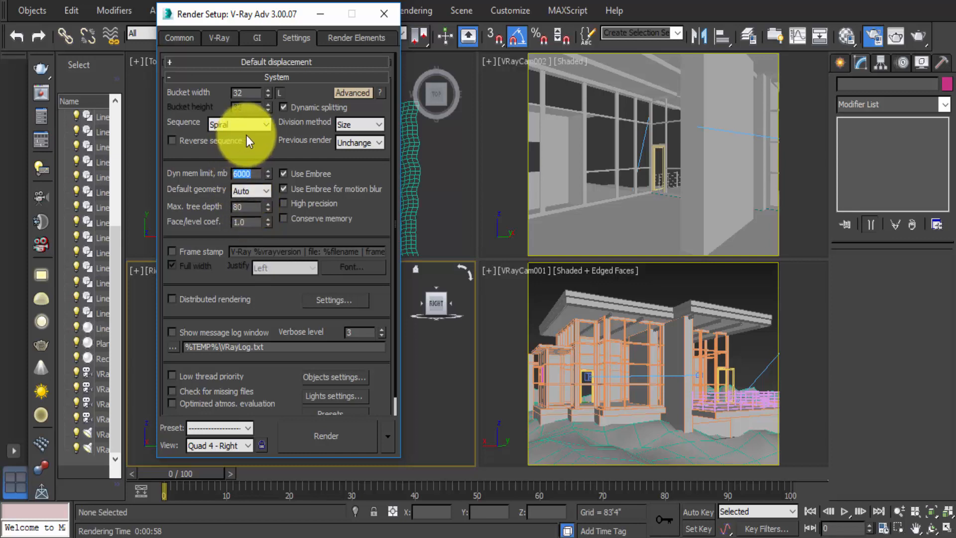
{"action": "left_click", "coordinate": [172, 376]}
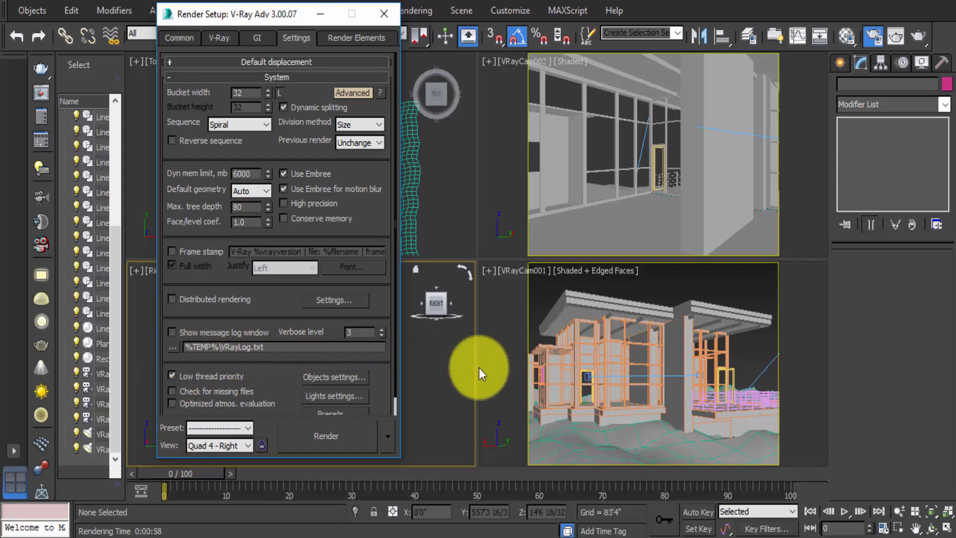
- Activate the VRayCam001 viewport, start a render, and cancel it
{"action": "left_click", "coordinate": [584, 369]}
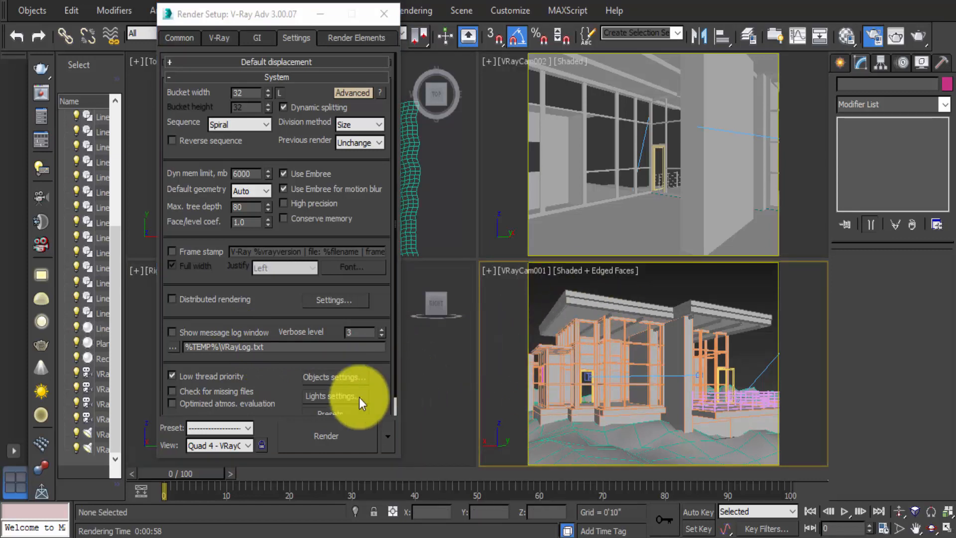
{"action": "left_click", "coordinate": [313, 440]}
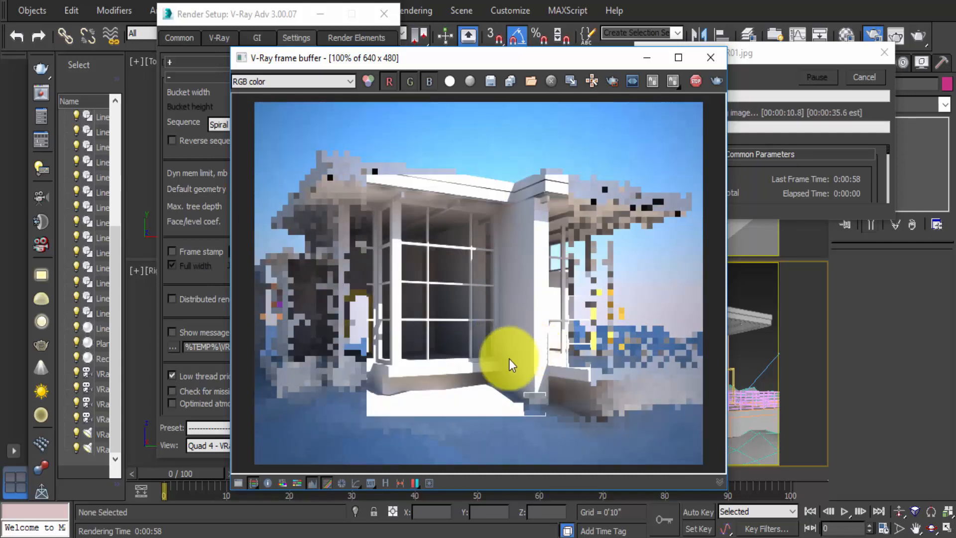
{"action": "left_click", "coordinate": [858, 76]}
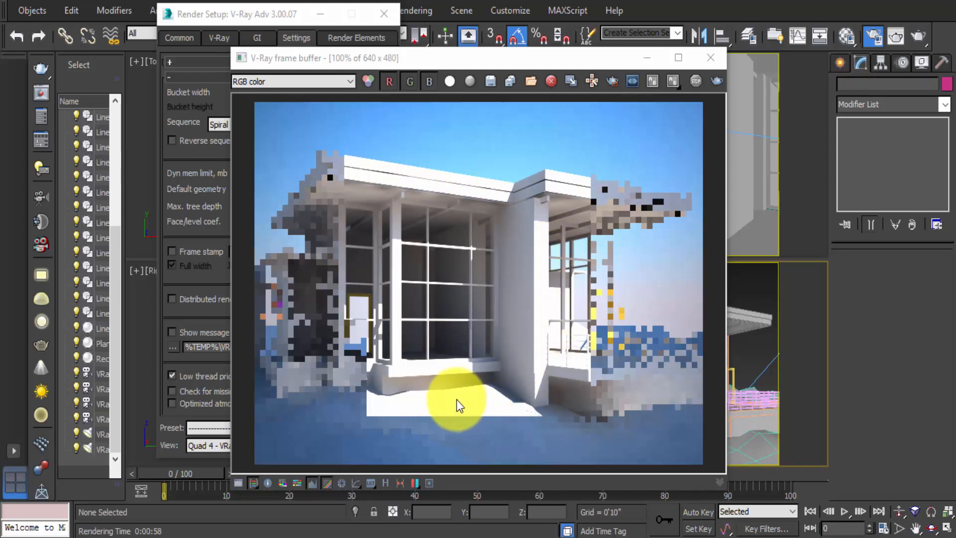
- Set the V-Ray Color mapping type back to Exponential
{"action": "left_click", "coordinate": [244, 13]}
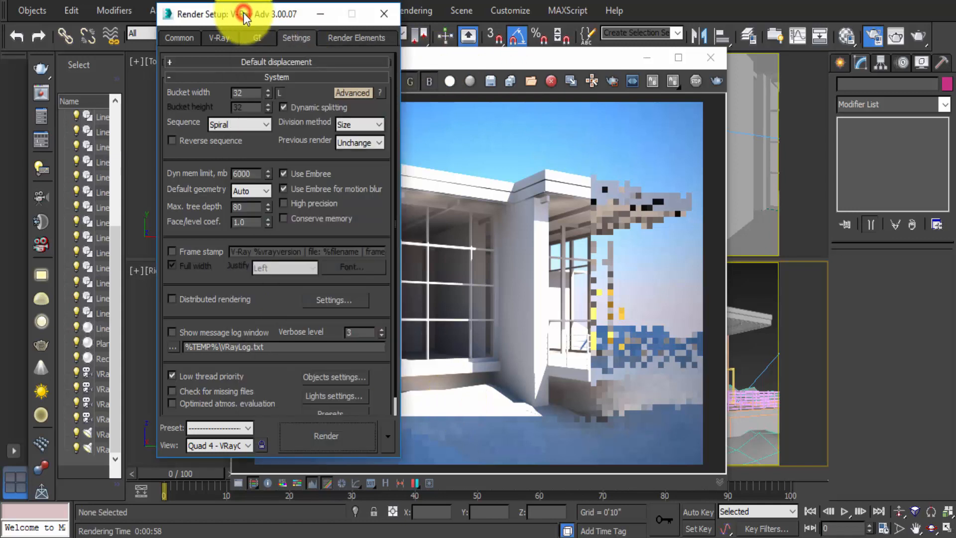
{"action": "left_click", "coordinate": [219, 37]}
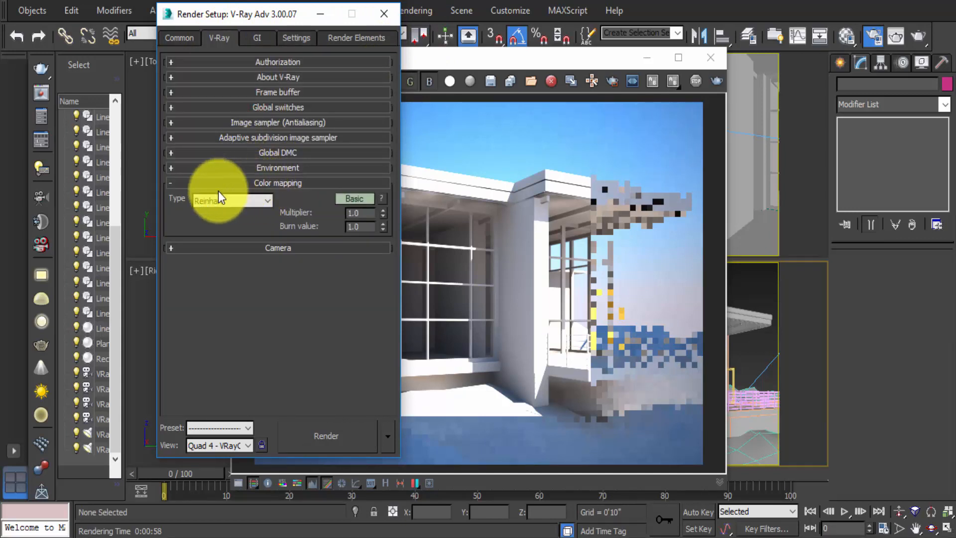
{"action": "left_click", "coordinate": [249, 201]}
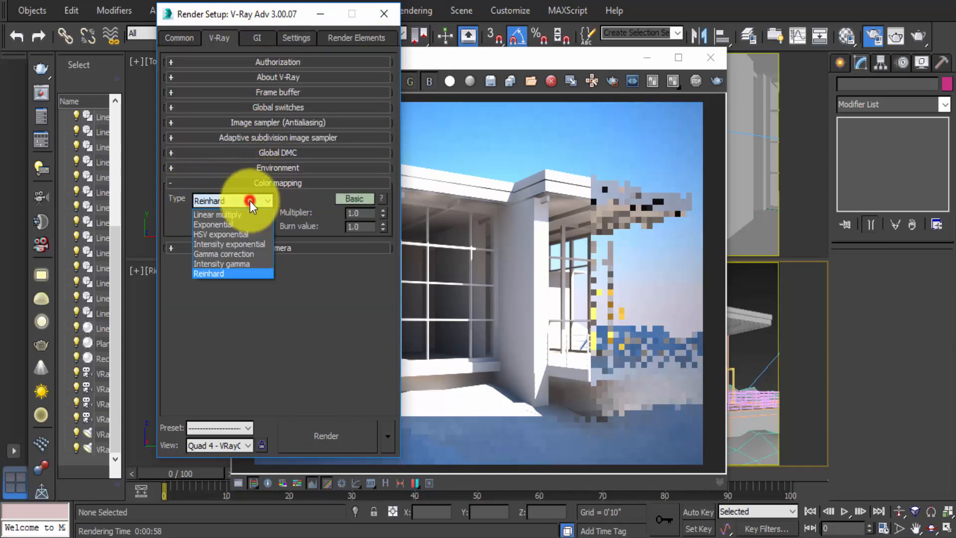
{"action": "left_click", "coordinate": [227, 223]}
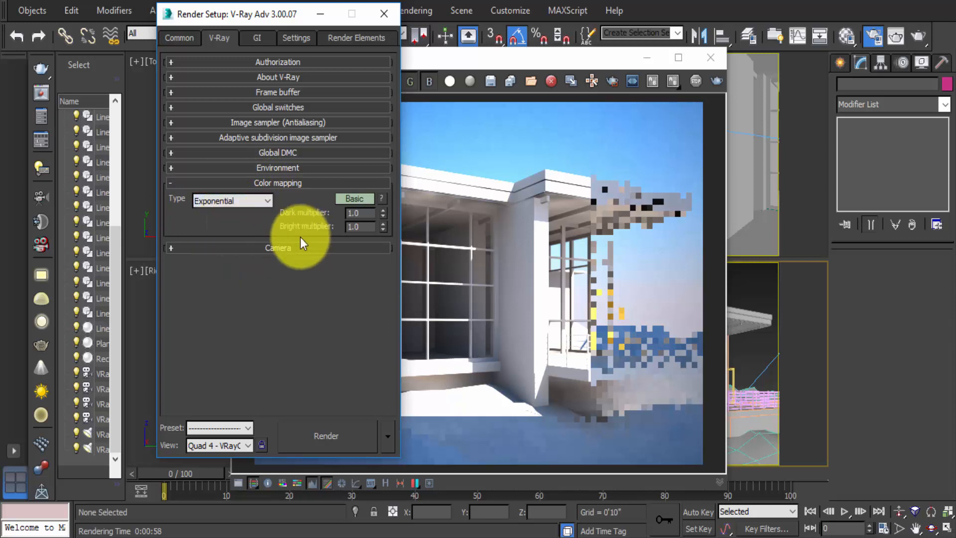
- Re-render the last frame from the V-Ray frame buffer
{"action": "left_click", "coordinate": [468, 62]}
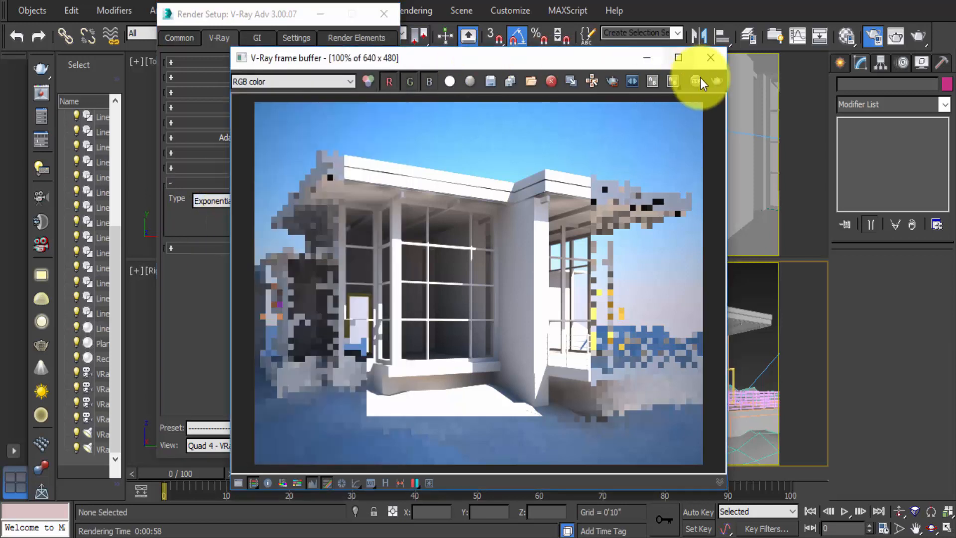
{"action": "left_click", "coordinate": [715, 82]}
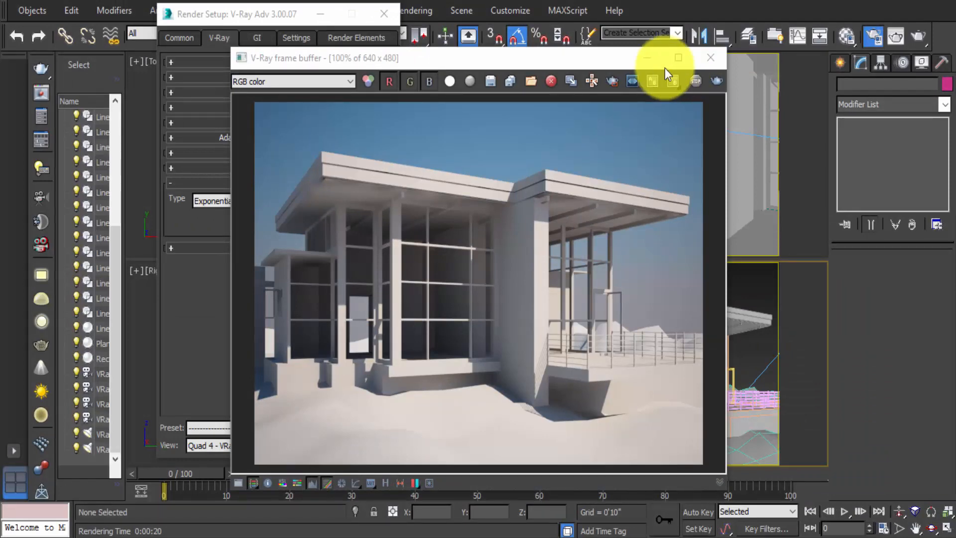
- Activate the VRayCam002 interior viewport, close the frame buffer, and render that view
{"action": "left_click_drag", "start_coordinate": [619, 59], "coordinate": [483, 128]}
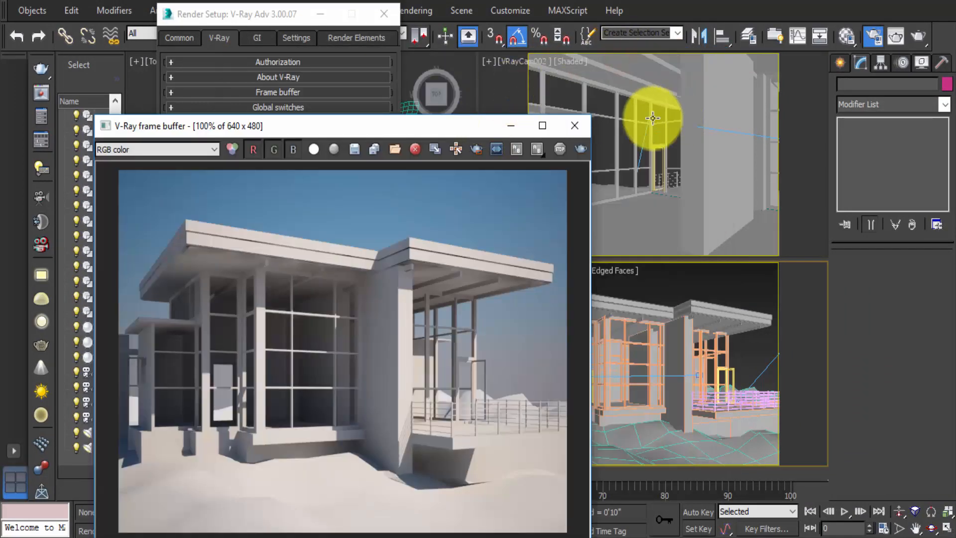
{"action": "left_click", "coordinate": [622, 117]}
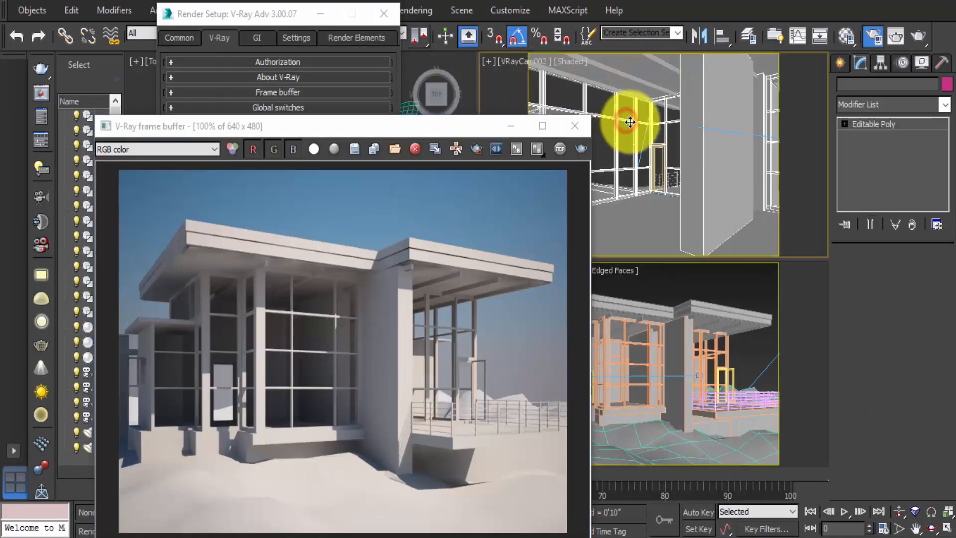
{"action": "left_click", "coordinate": [575, 126]}
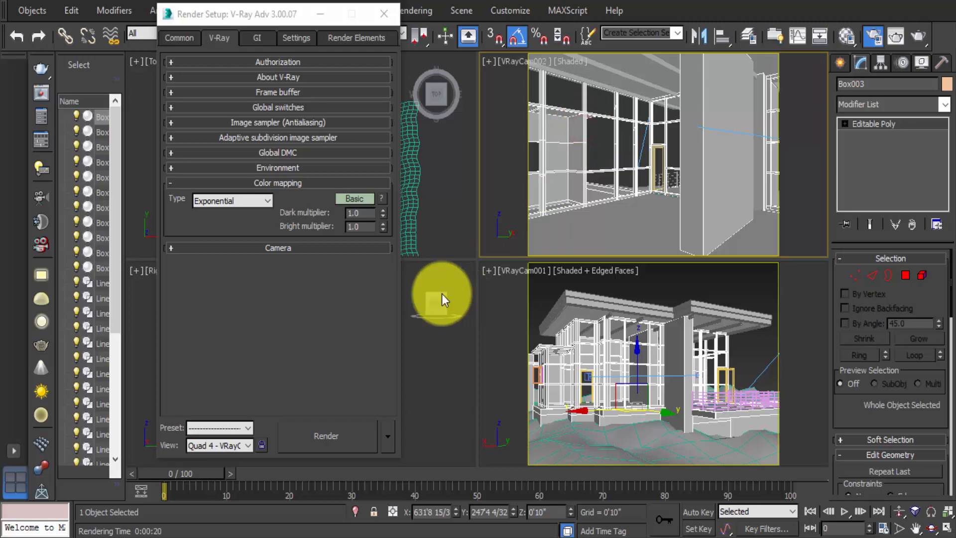
{"action": "left_click", "coordinate": [337, 435]}
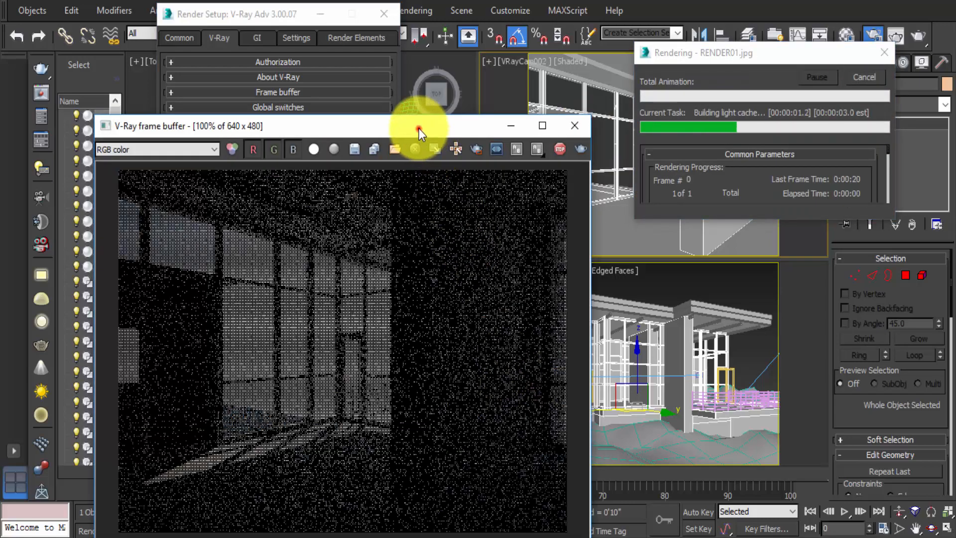
{"action": "left_click_drag", "start_coordinate": [419, 128], "coordinate": [479, 40]}
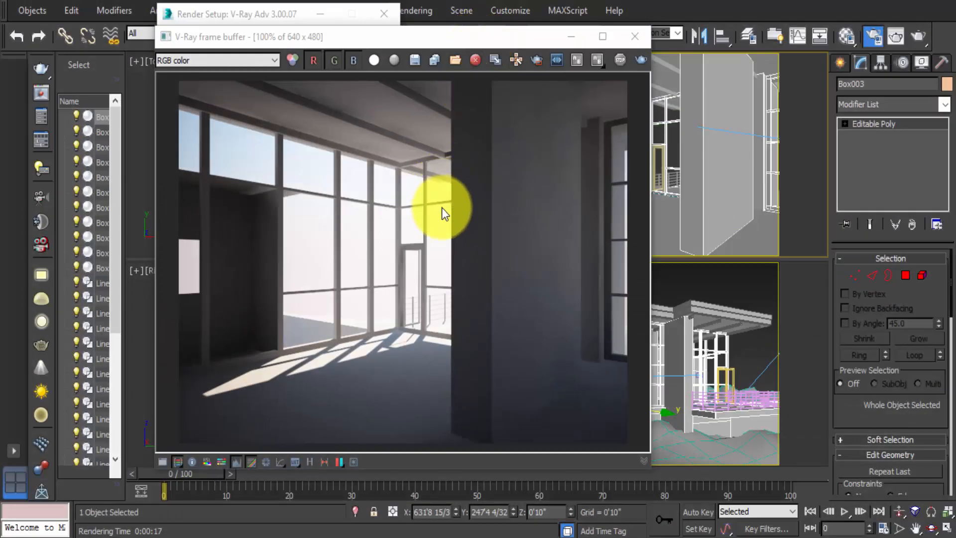
{"action": "left_click", "coordinate": [400, 39]}
{"action": "left_click_drag", "start_coordinate": [434, 40], "coordinate": [525, 30]}
{"action": "left_click_drag", "start_coordinate": [353, 26], "coordinate": [365, 55]}
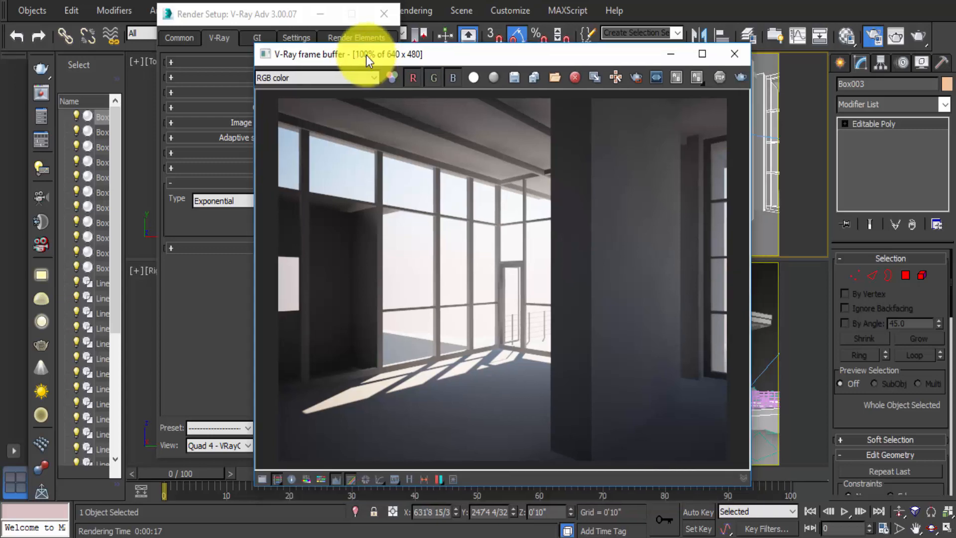